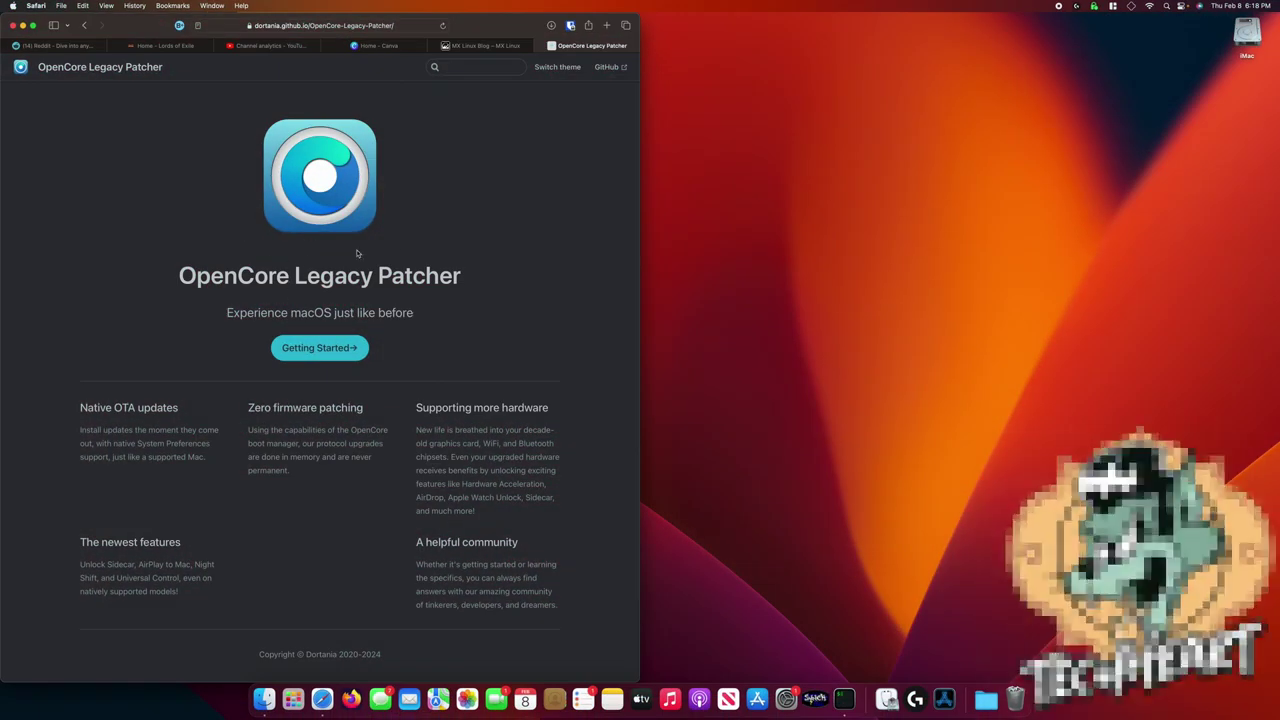
Step: Download OpenCore-Patcher-GUI.app.zip from the 1.3.0 GitHub release, then close the release tab
left_click(350, 348)
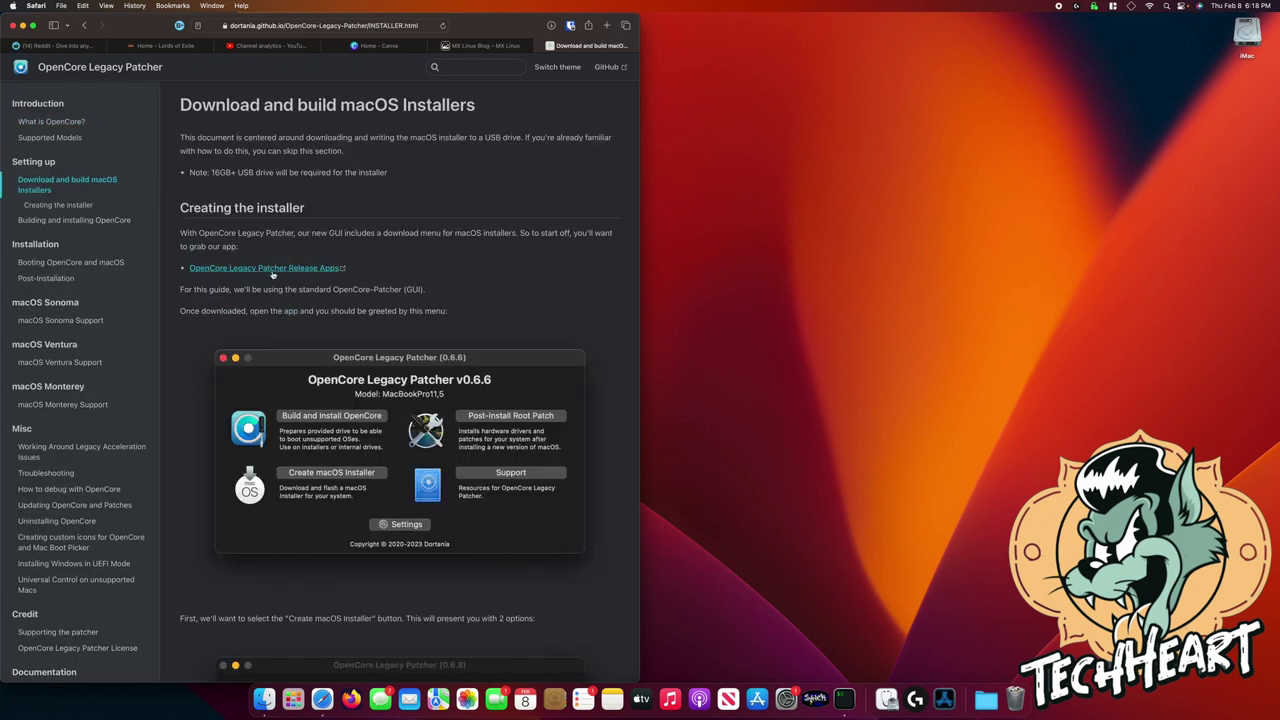
left_click(270, 273)
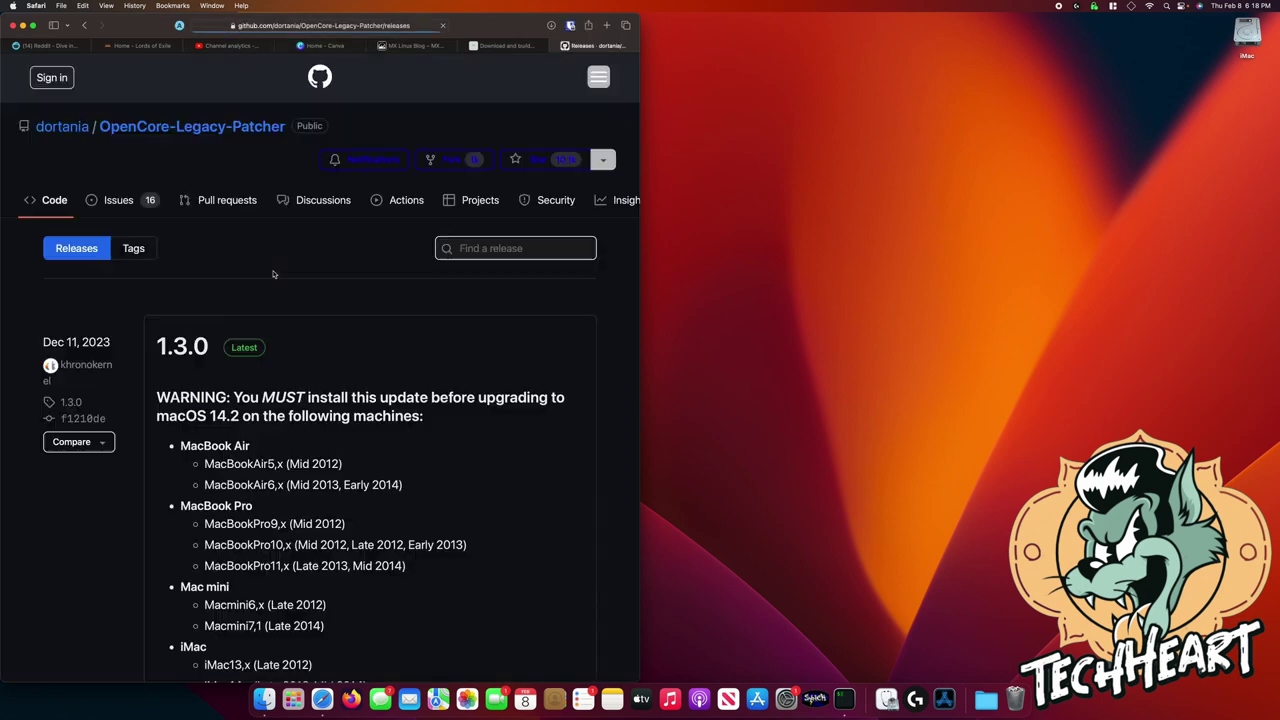
scroll(273, 274, "down", 1)
scroll(273, 274, "down", 10)
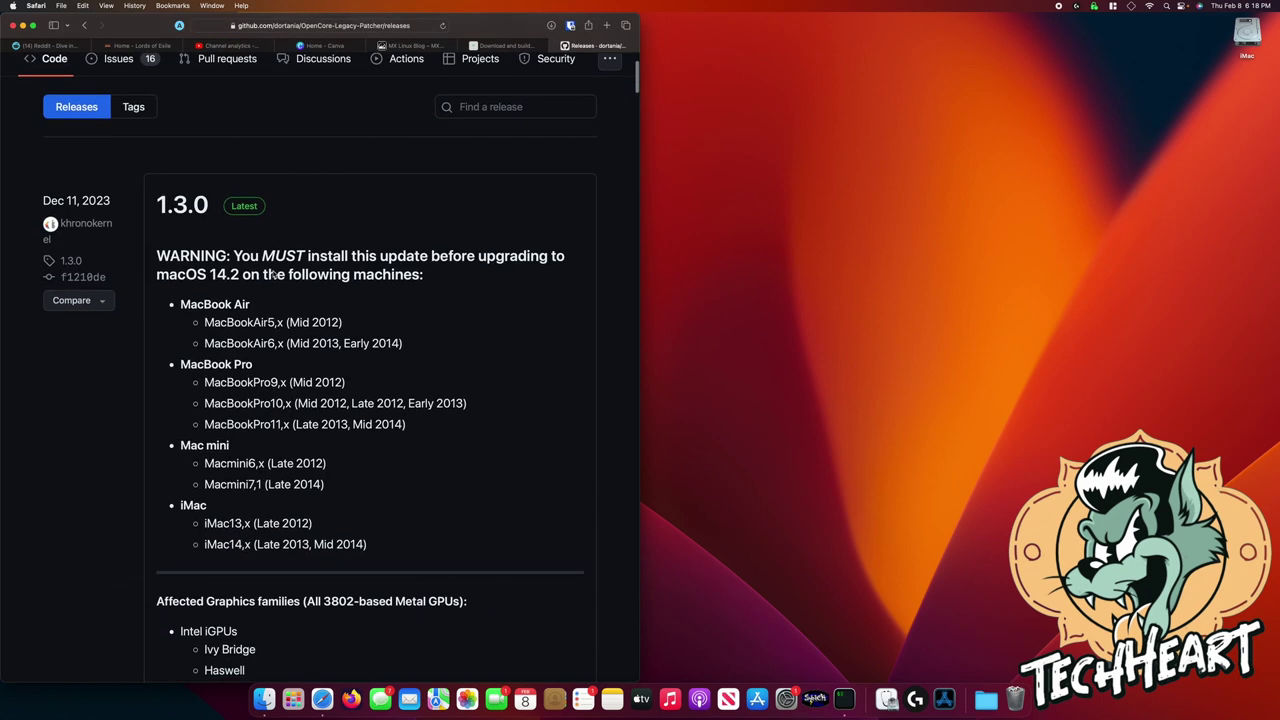
scroll(273, 274, "down", 5)
left_click(277, 476)
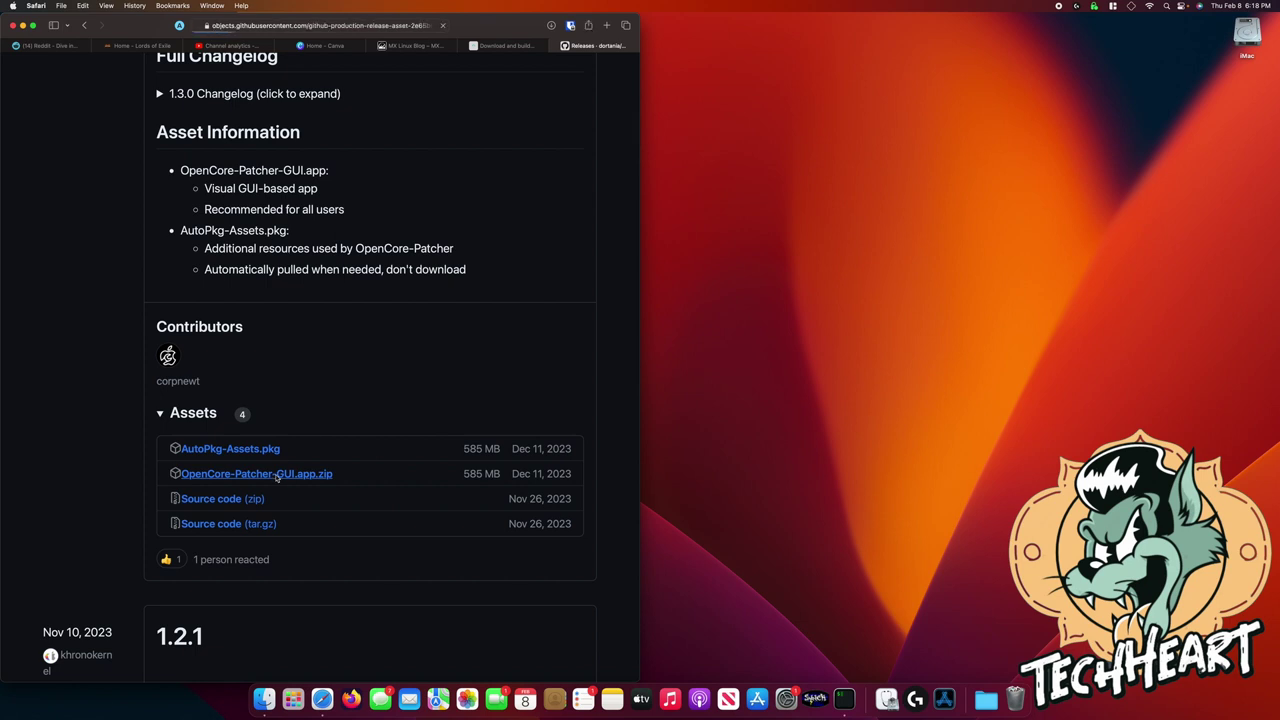
left_click(562, 45)
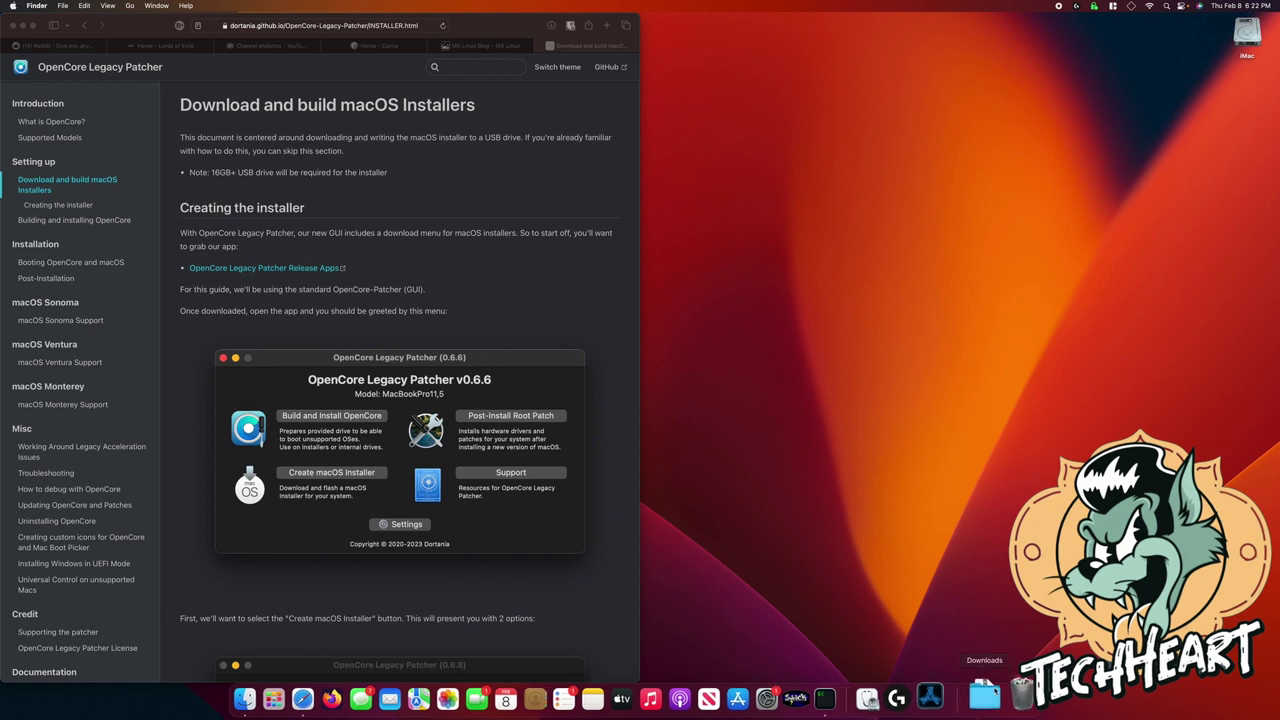
Step: Launch OpenCore-Patcher from Downloads, approving the downloaded-from-internet warning
left_click(984, 690)
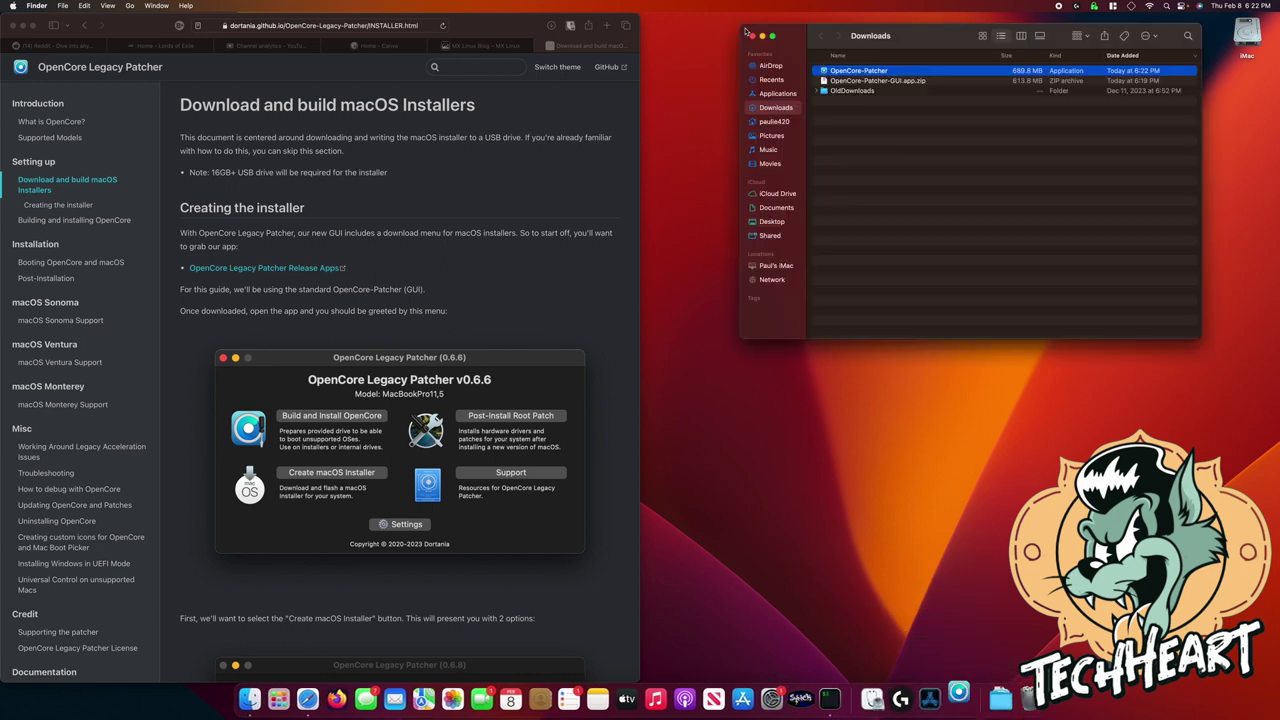
left_click(745, 31)
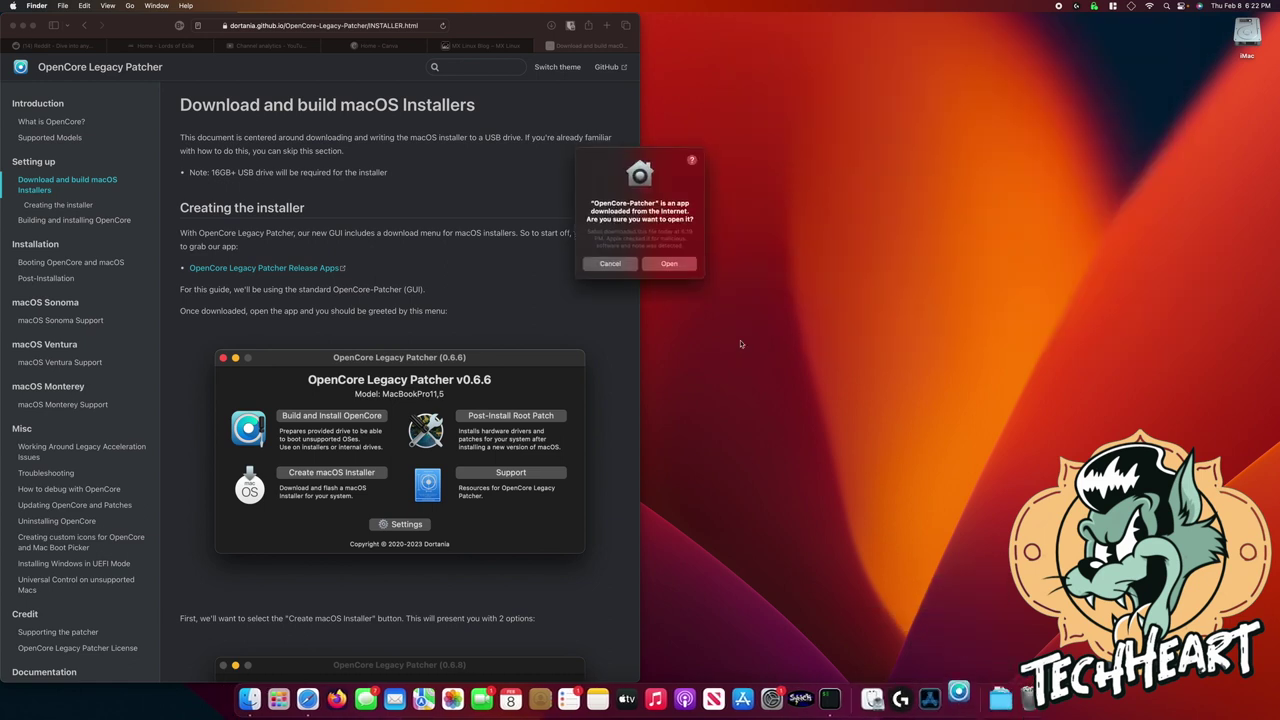
left_click(674, 268)
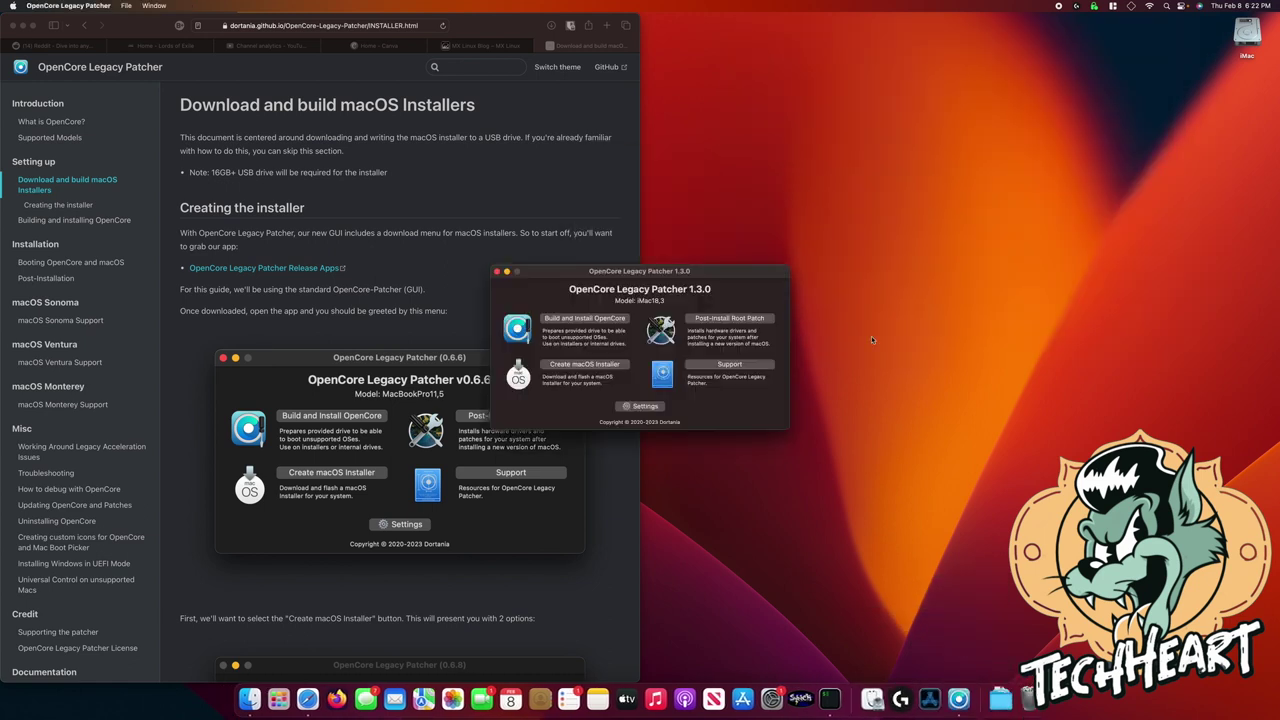
Step: Move the patcher window aside and scroll through the installer guide
left_click_drag(740, 277, 997, 178)
scroll(477, 349, "down", 3)
scroll(477, 349, "down", 15)
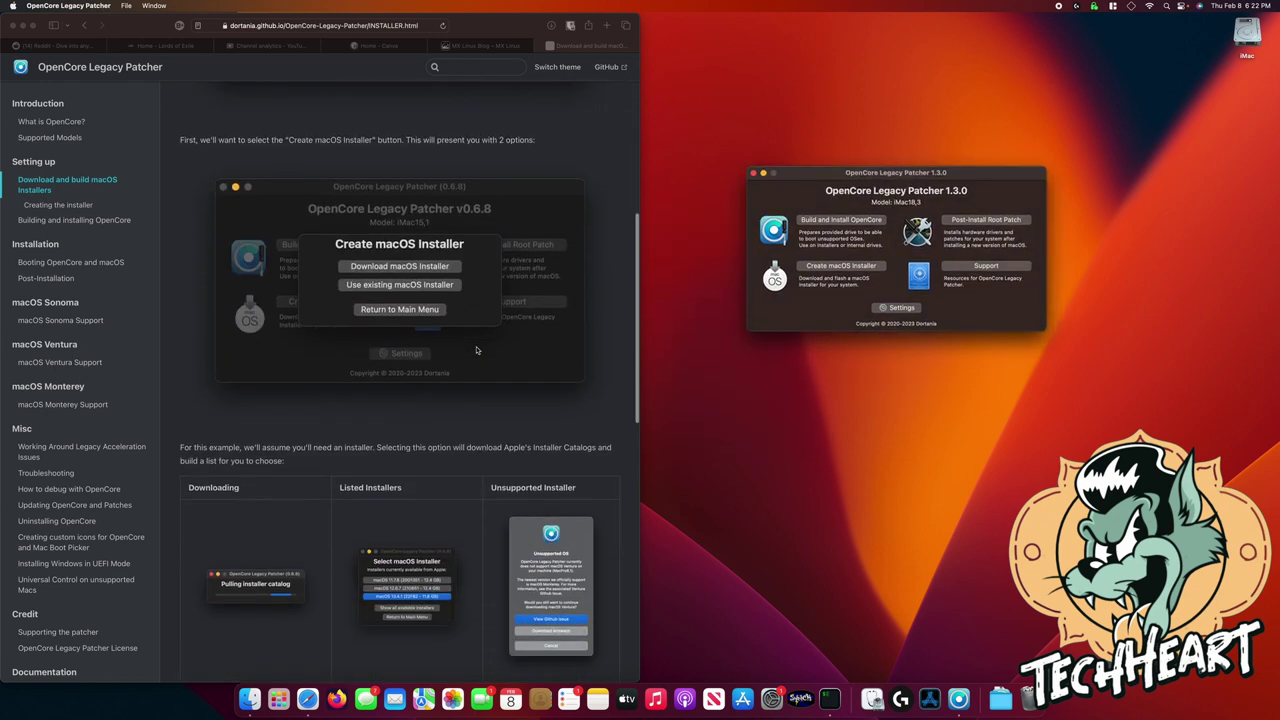
scroll(477, 349, "down", 4)
scroll(477, 349, "up", 20)
scroll(478, 350, "down", 3)
scroll(478, 350, "down", 4)
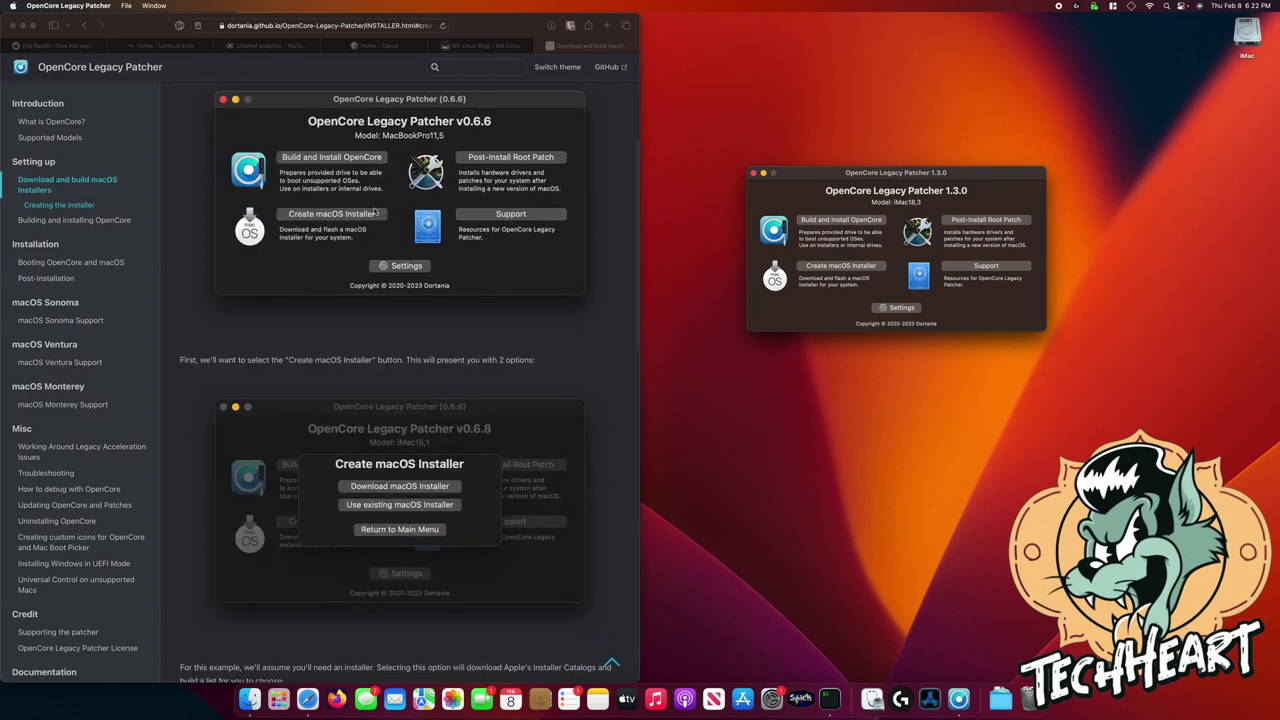
scroll(500, 441, "down", 5)
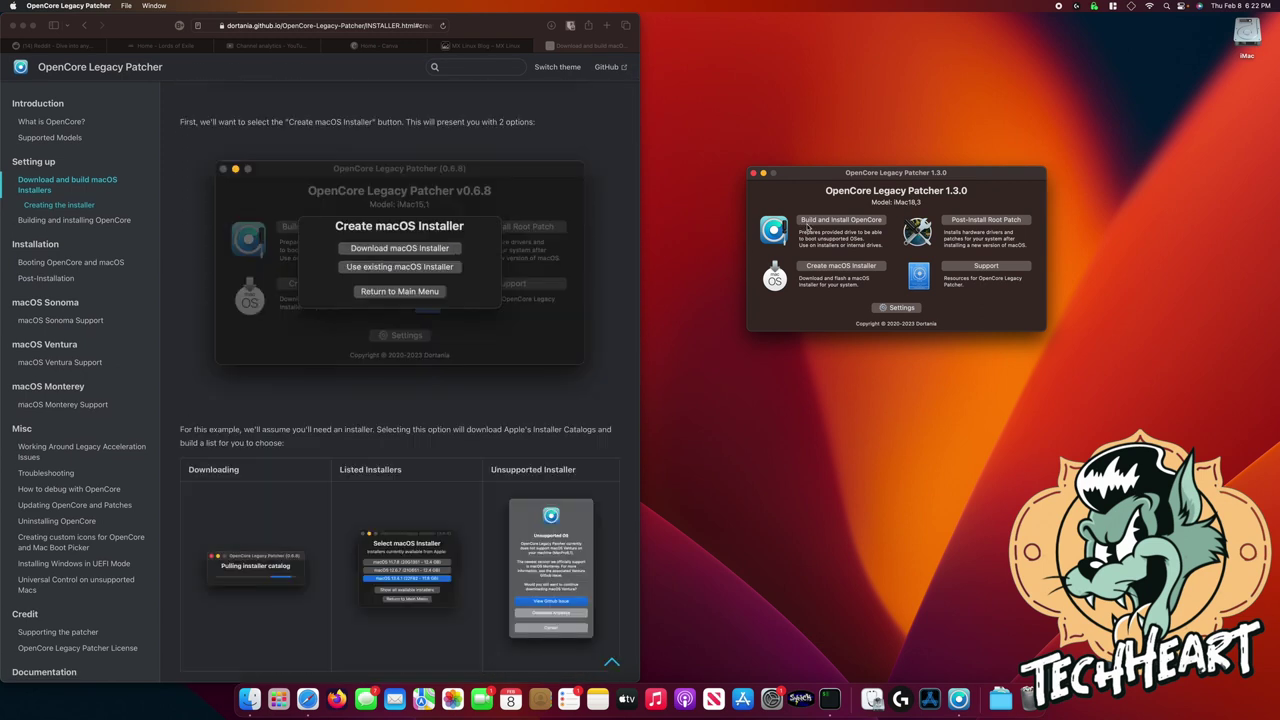
Step: Use the existing Install macOS Sonoma 14.3 (23D52) installer, targeting the 31.0 GB USB 2.0 FD
left_click(851, 268)
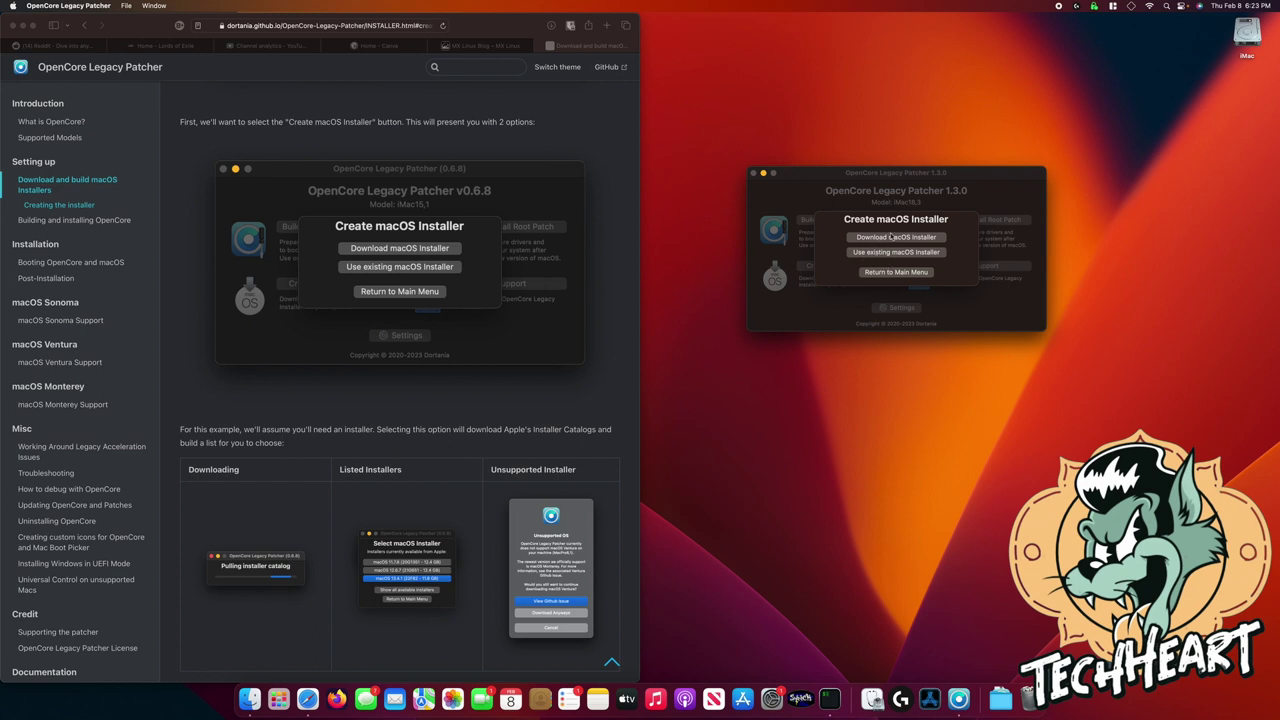
scroll(525, 478, "down", 5)
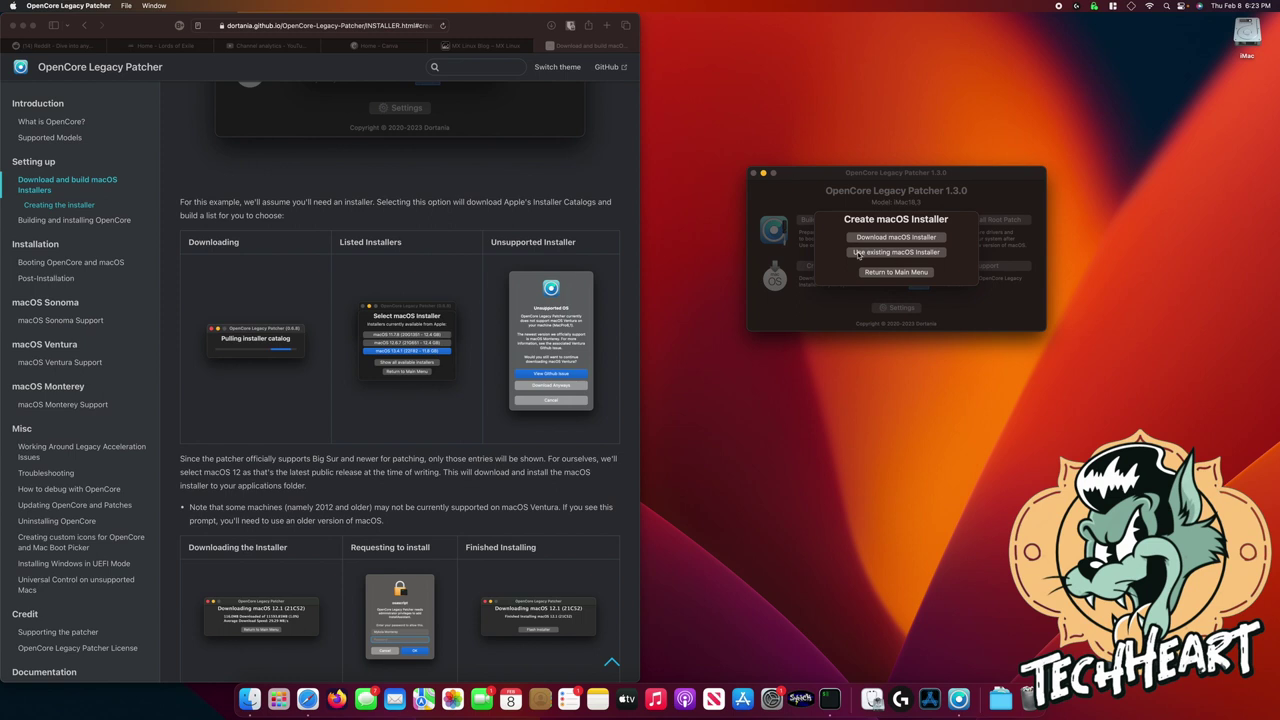
left_click(905, 252)
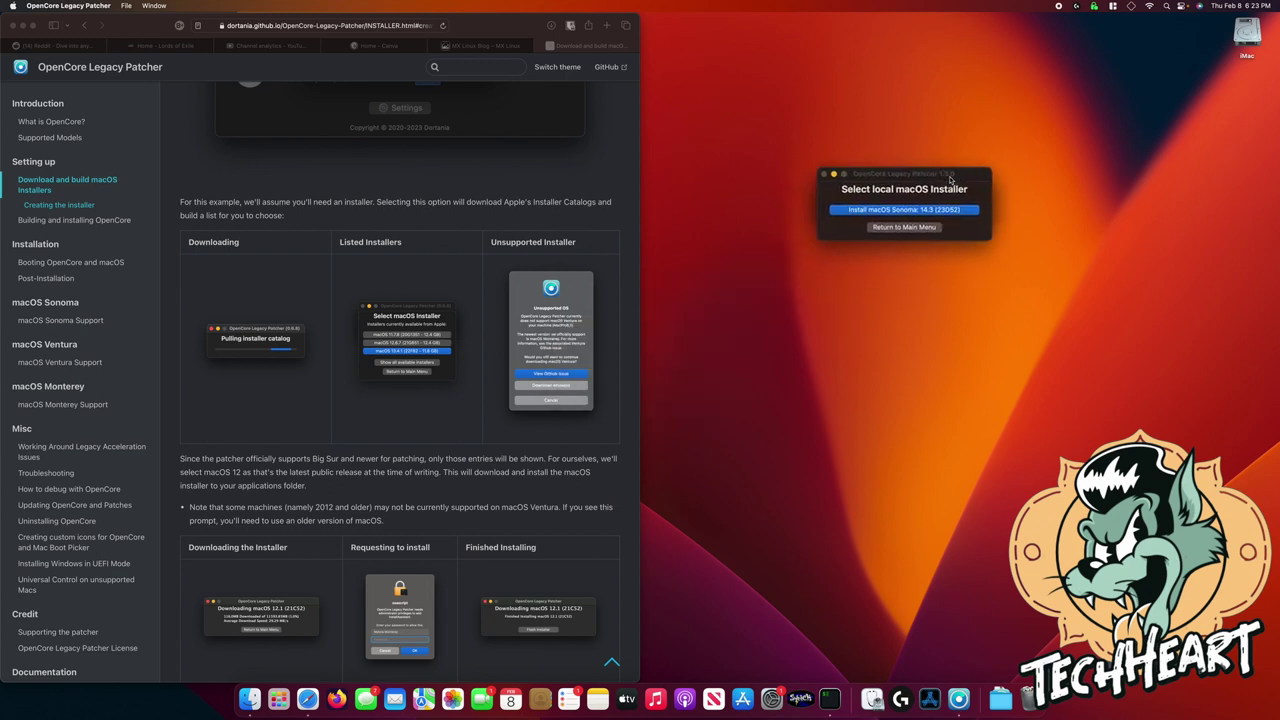
left_click(903, 210)
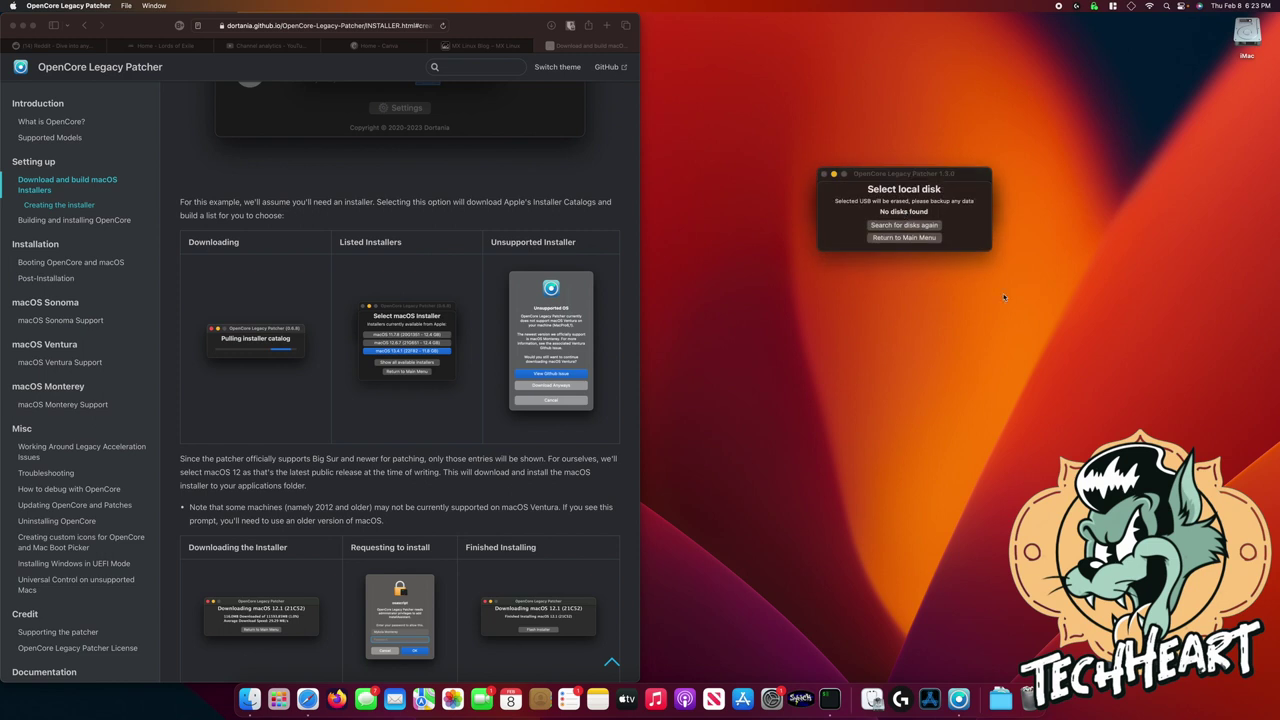
left_click(921, 226)
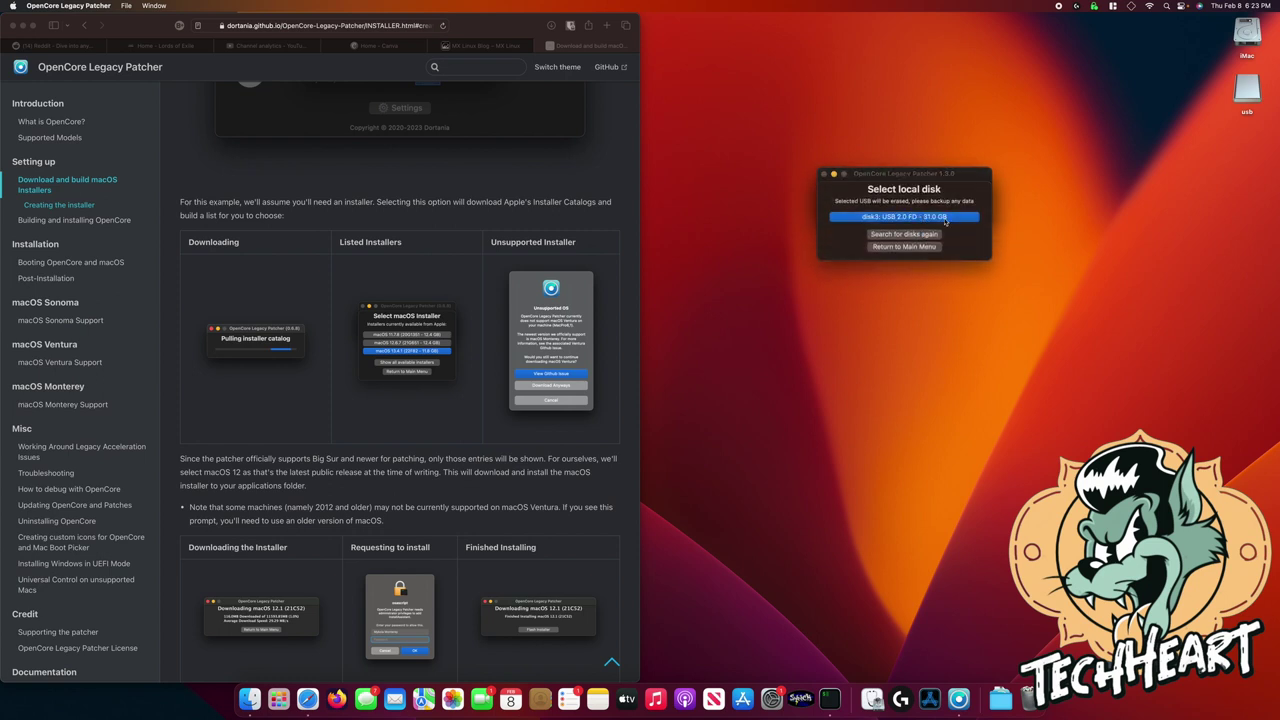
left_click(940, 218)
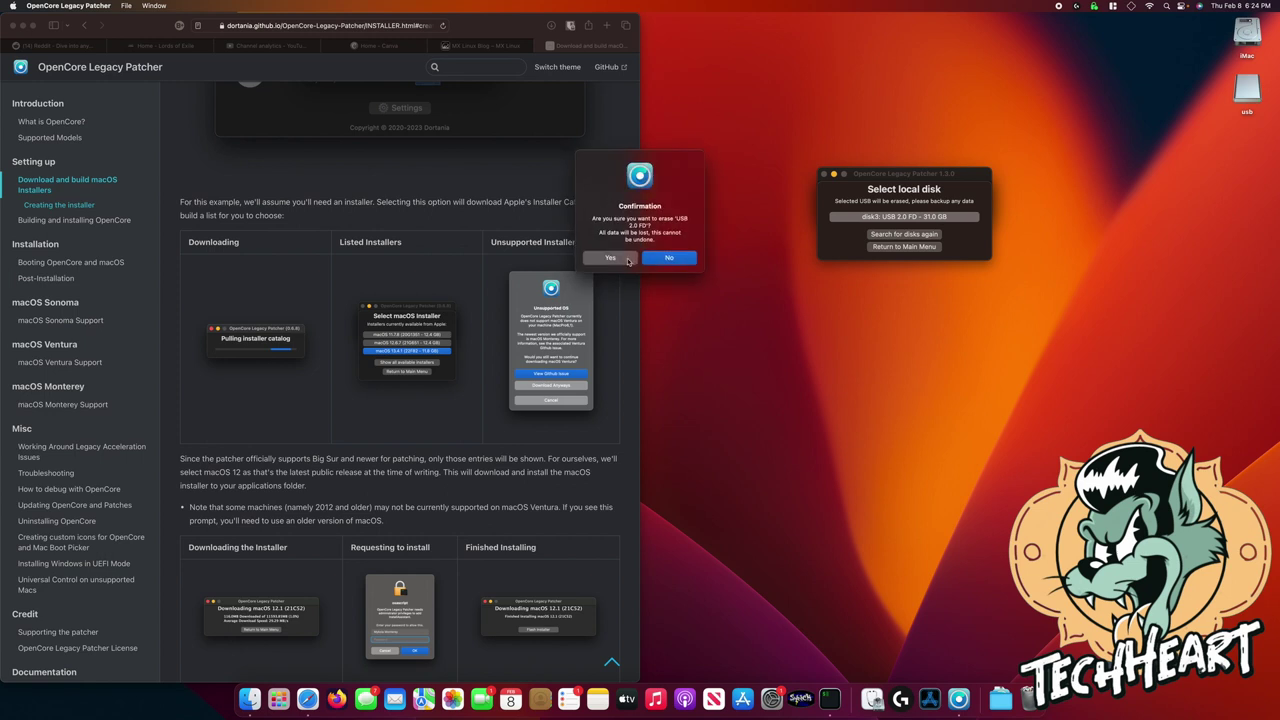
Step: Confirm erasing the USB drive and let the Sonoma installer be written to it
left_click(628, 259)
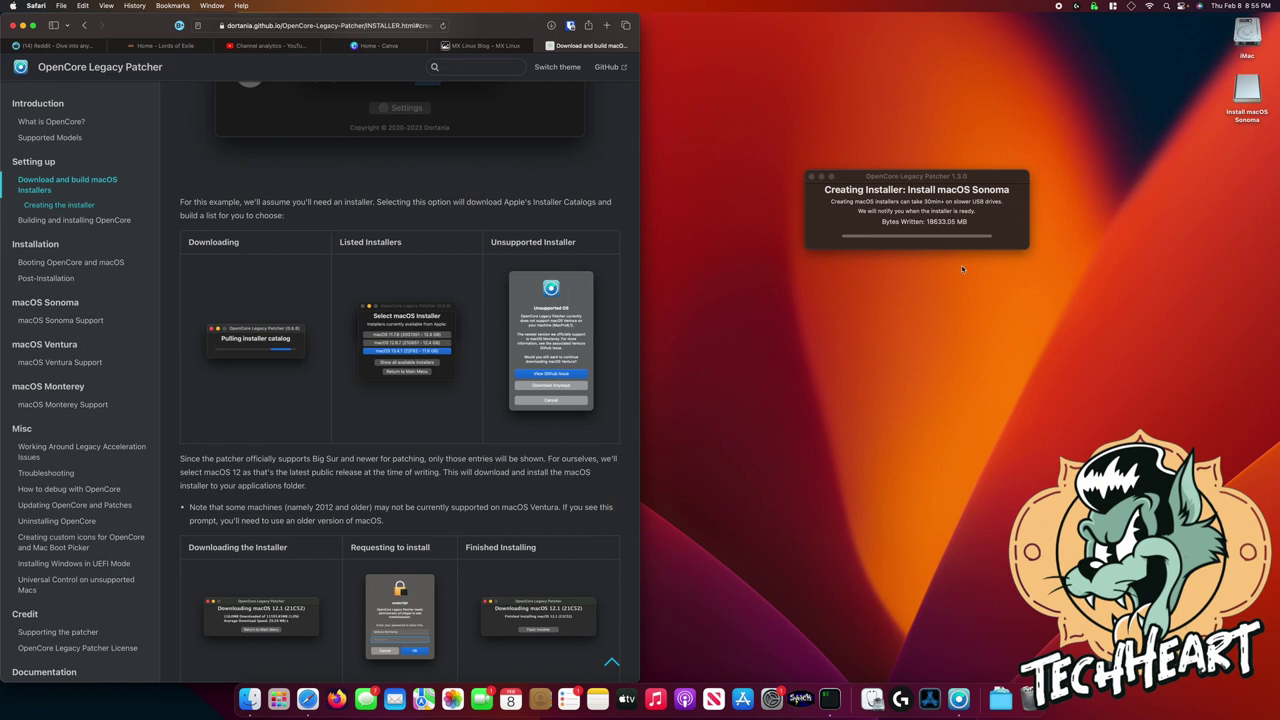
scroll(527, 467, "down", 3)
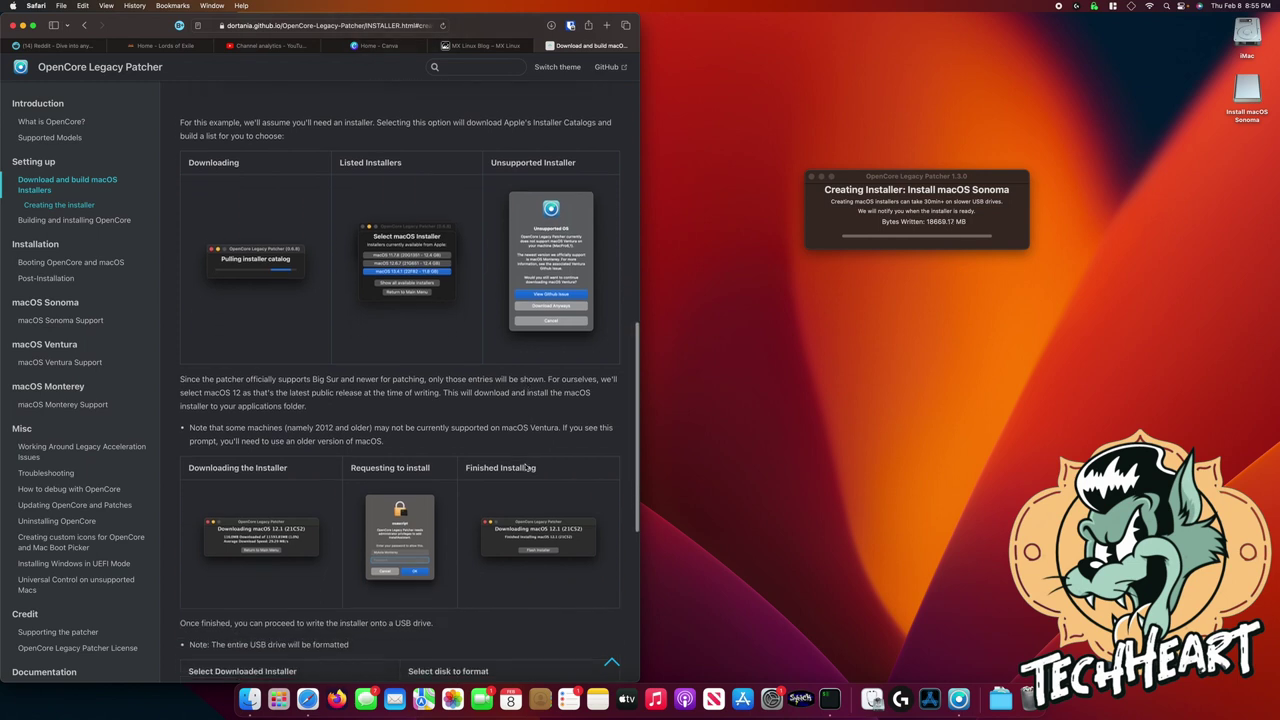
scroll(527, 467, "down", 3)
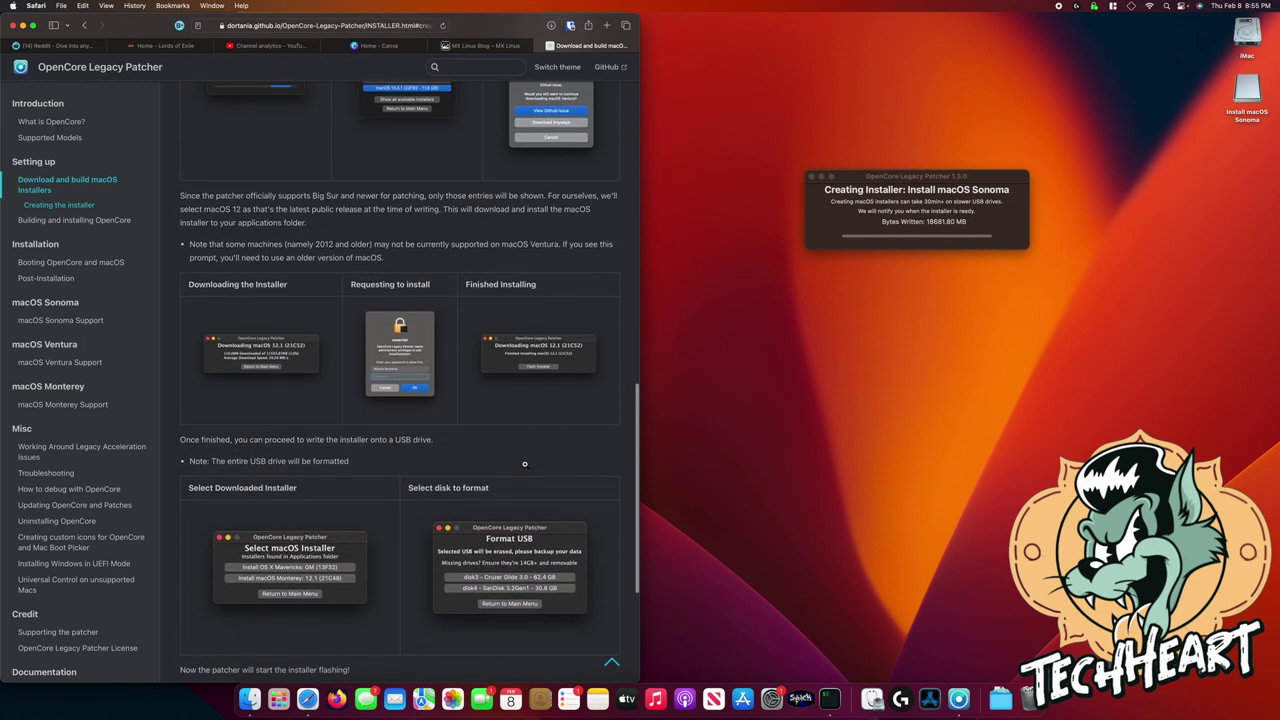
scroll(525, 467, "down", 5)
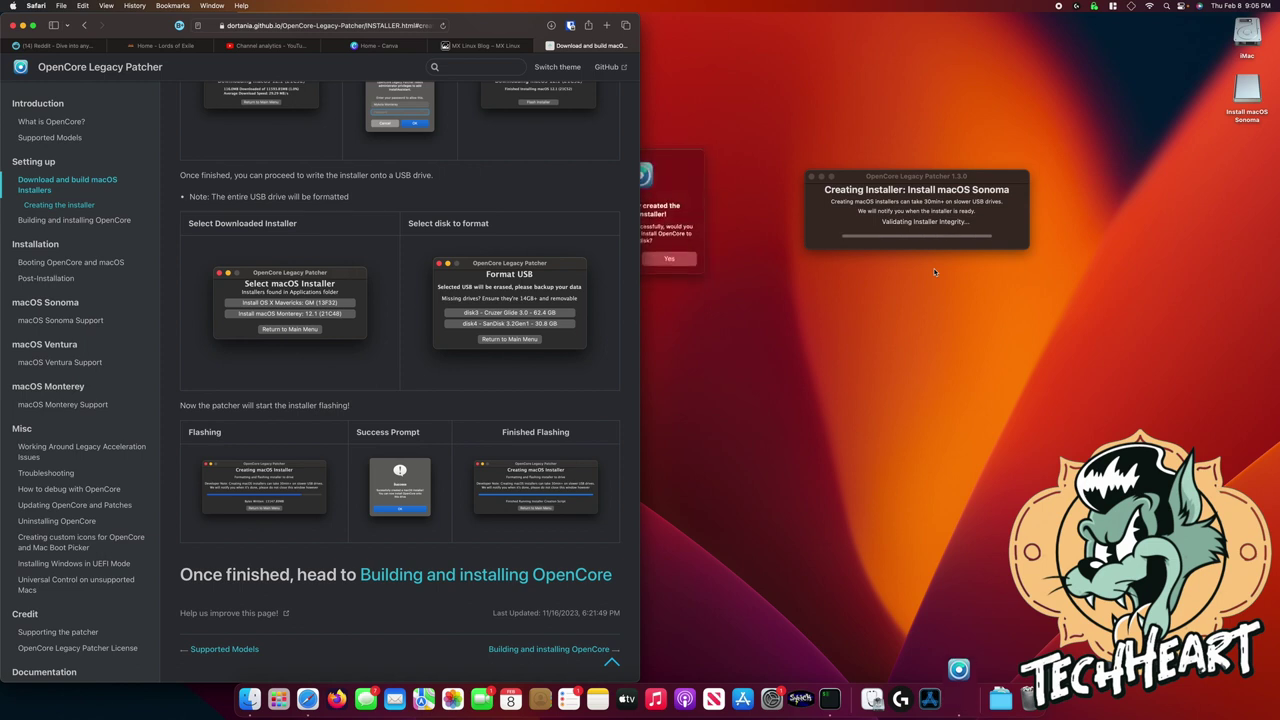
Step: Move the installer-success message aside and open the Building and installing OpenCore guide page
left_click(690, 193)
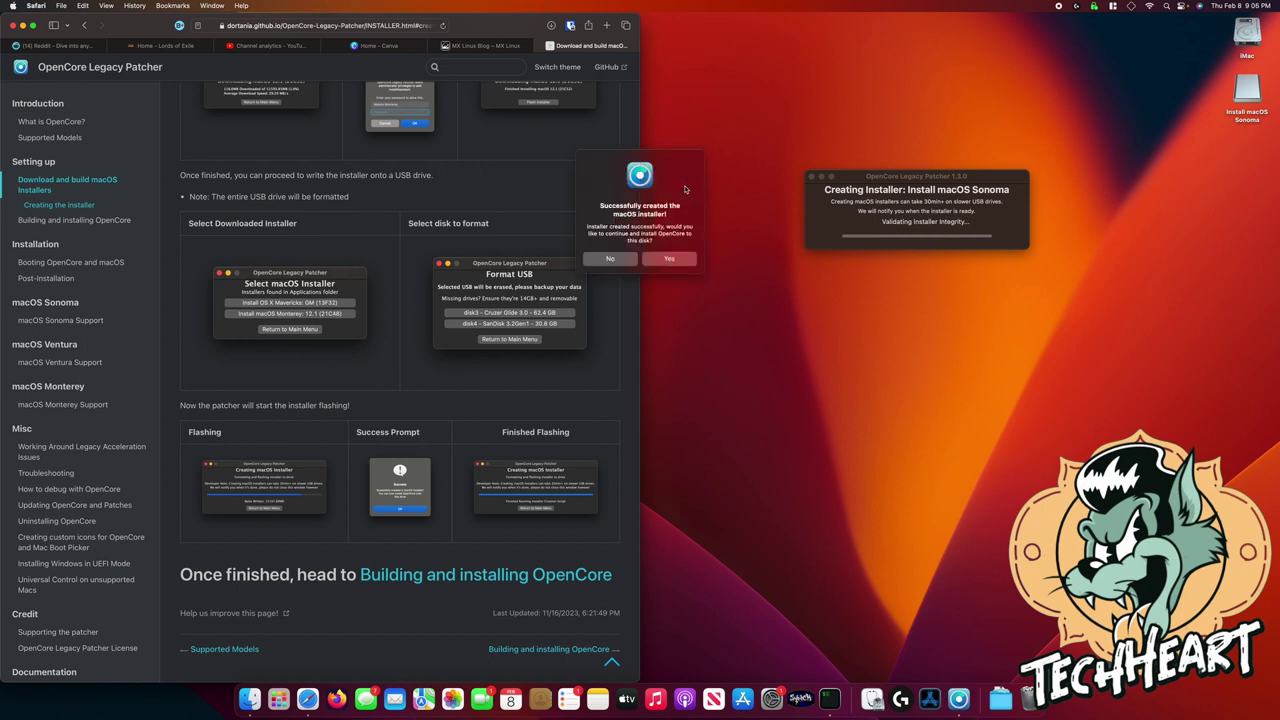
left_click_drag(640, 160, 898, 290)
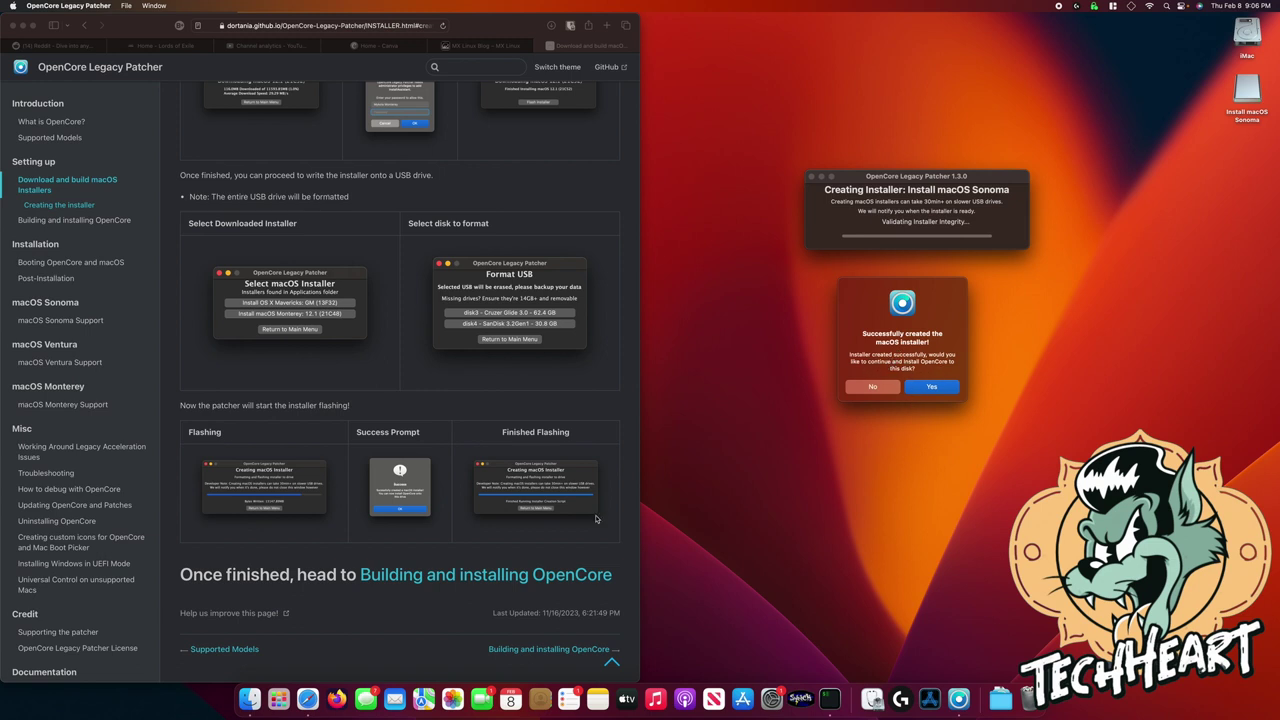
left_click(470, 613)
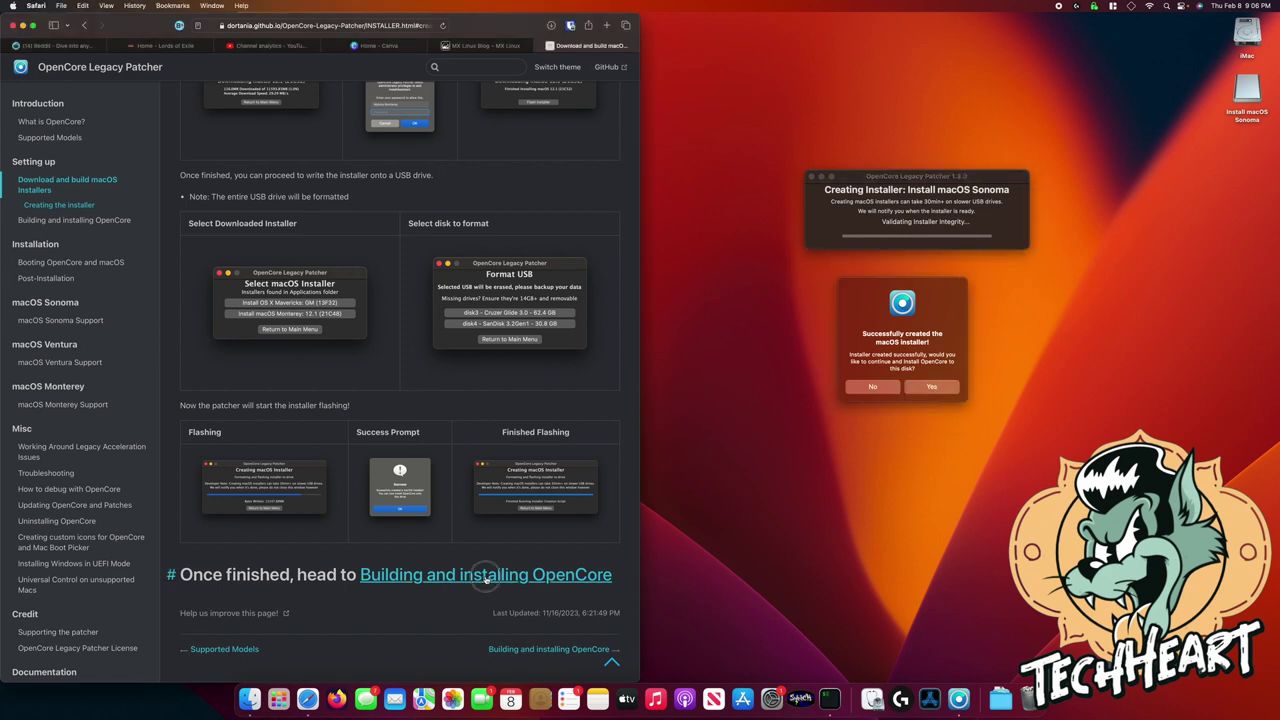
left_click(480, 575)
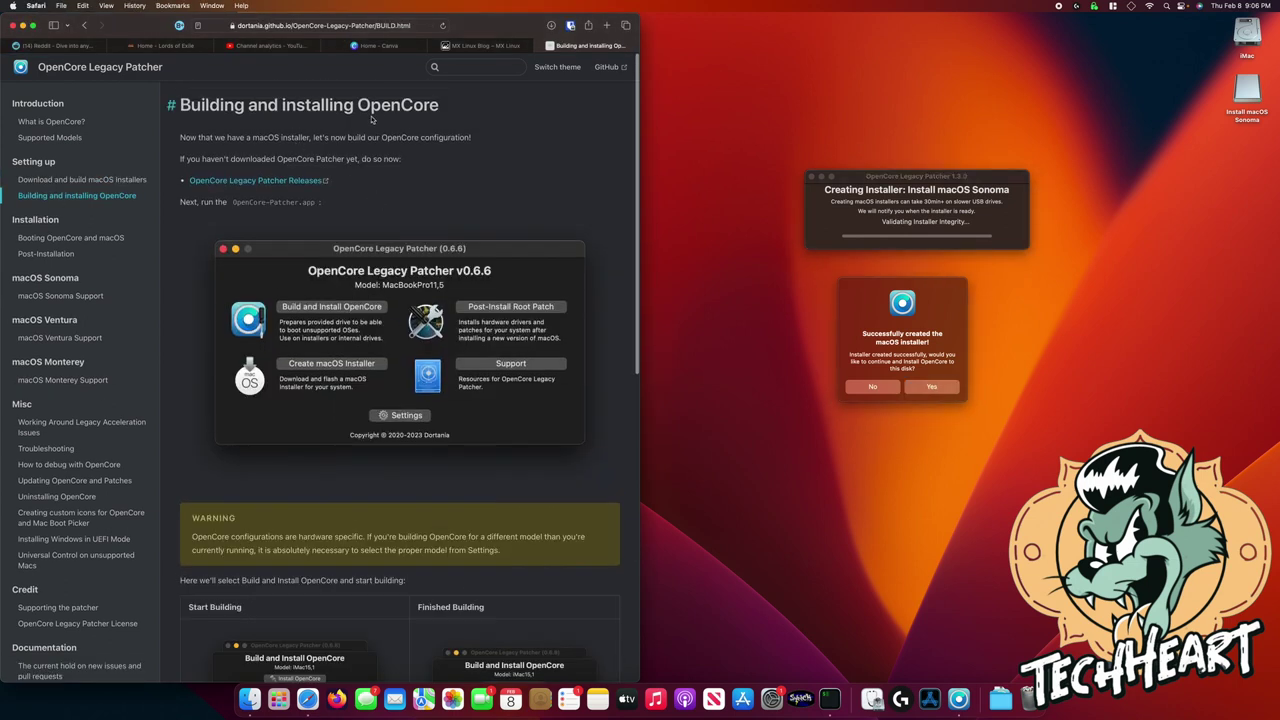
Step: Agree to install OpenCore on the USB drive and let the iMac18,3 build finish
left_click(944, 388)
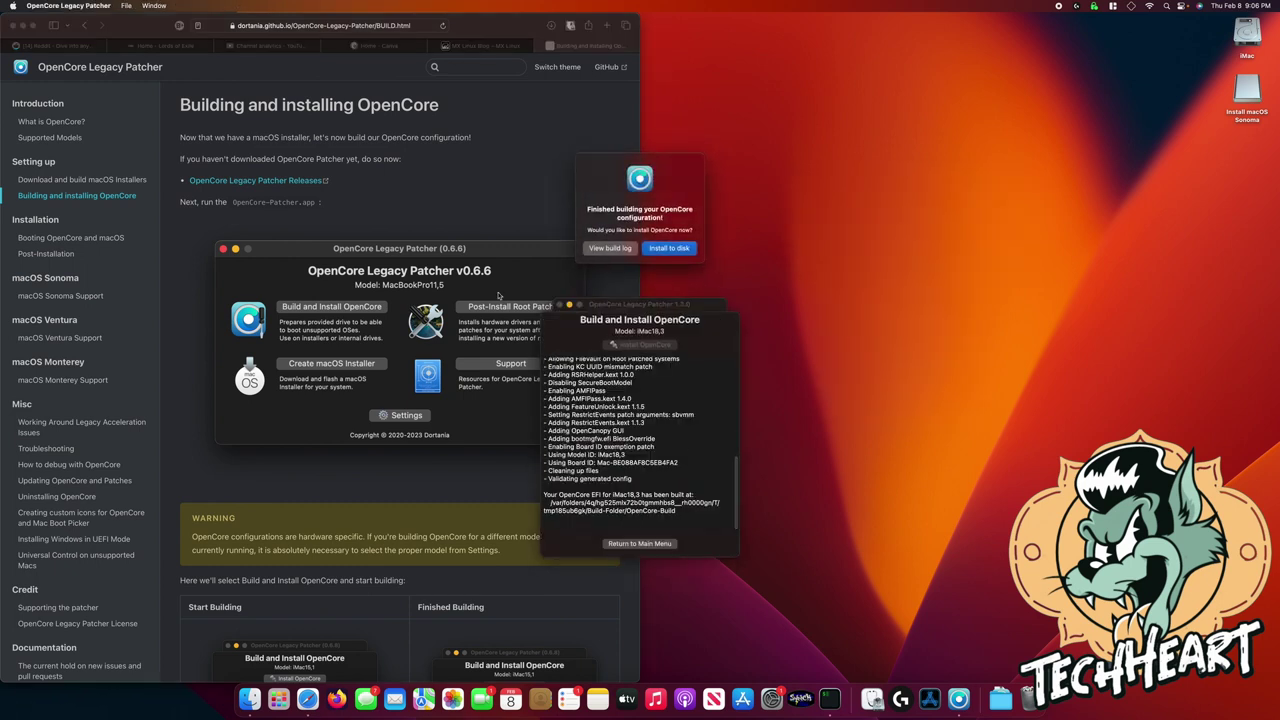
left_click_drag(656, 305, 813, 267)
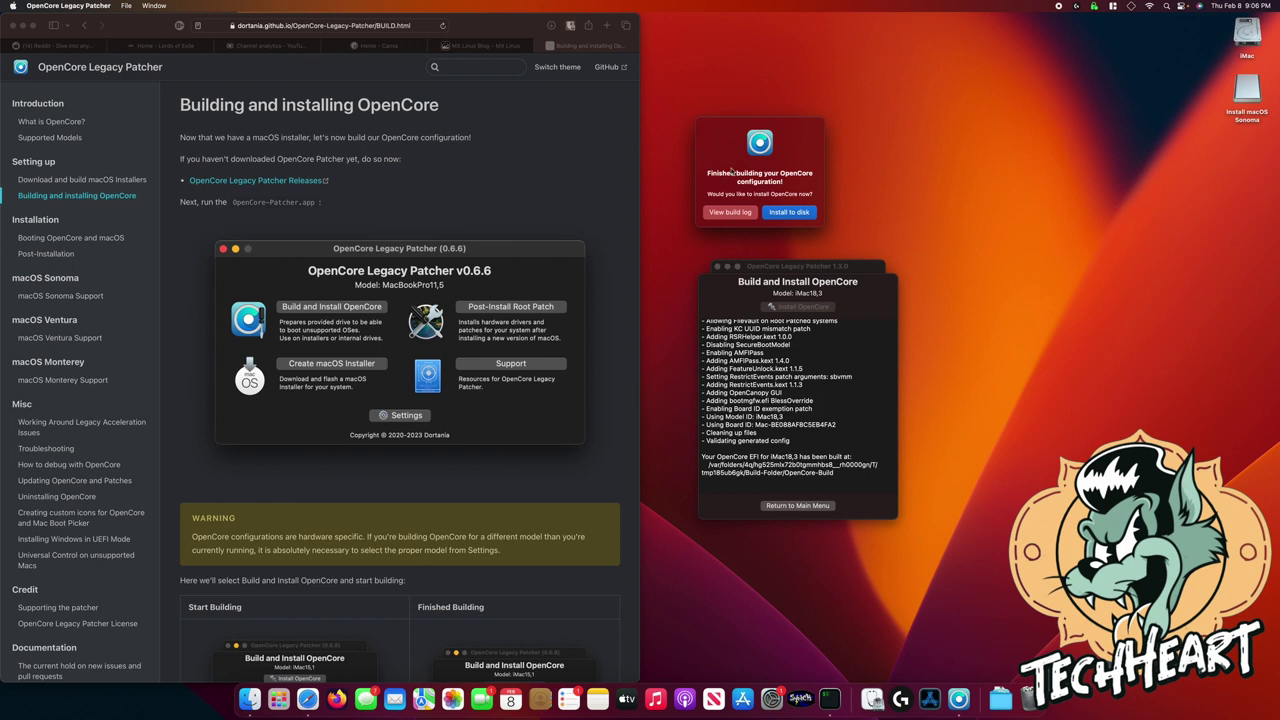
mouse_move(1243, 87)
left_mouse_down()
mouse_move(1170, 142)
mouse_move(1160, 121)
mouse_move(1246, 92)
left_mouse_up()
Step: Start installing OpenCore to disk and pick the 31 GB USB 2.0 FD drive
left_click(1266, 155)
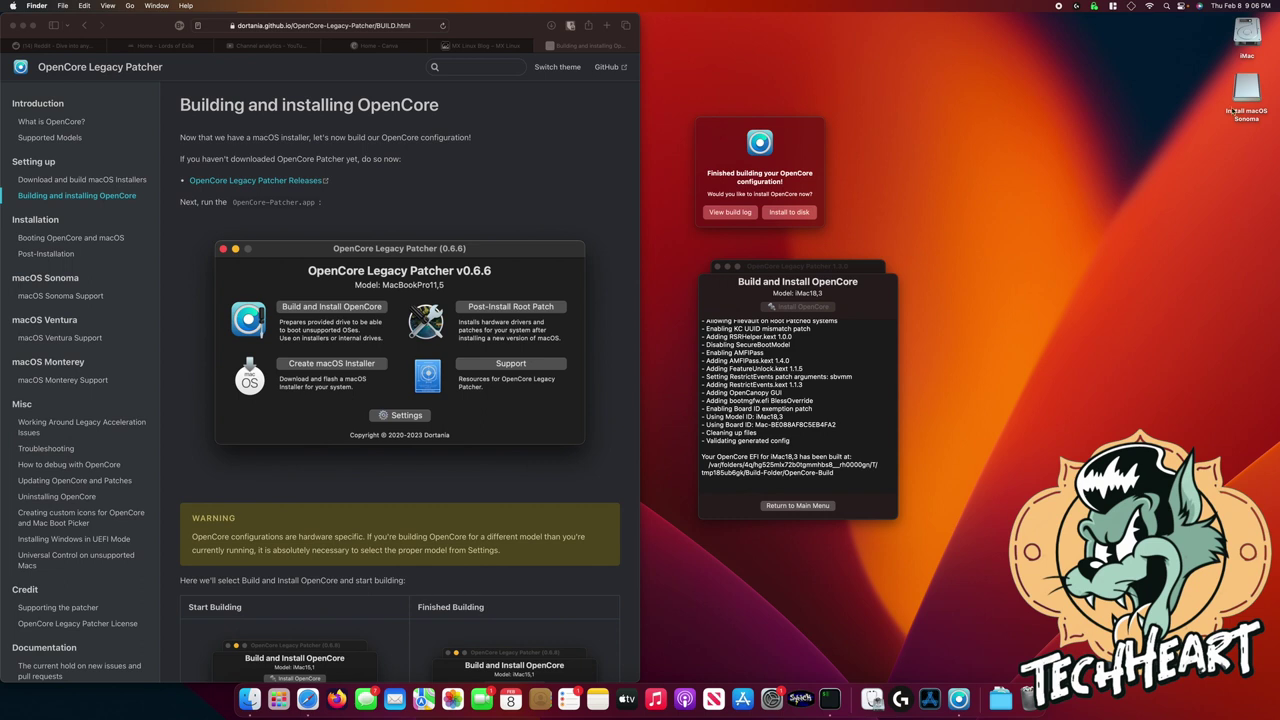
left_click(801, 216)
left_click(803, 216)
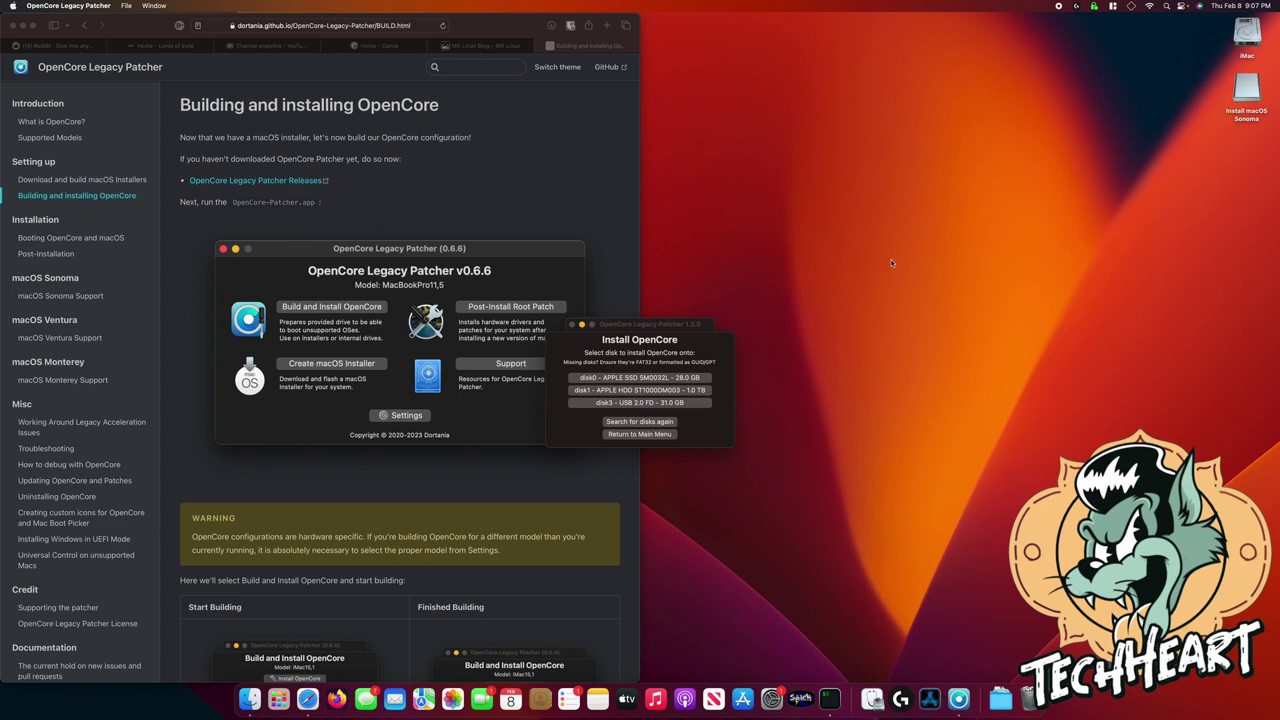
left_click(684, 403)
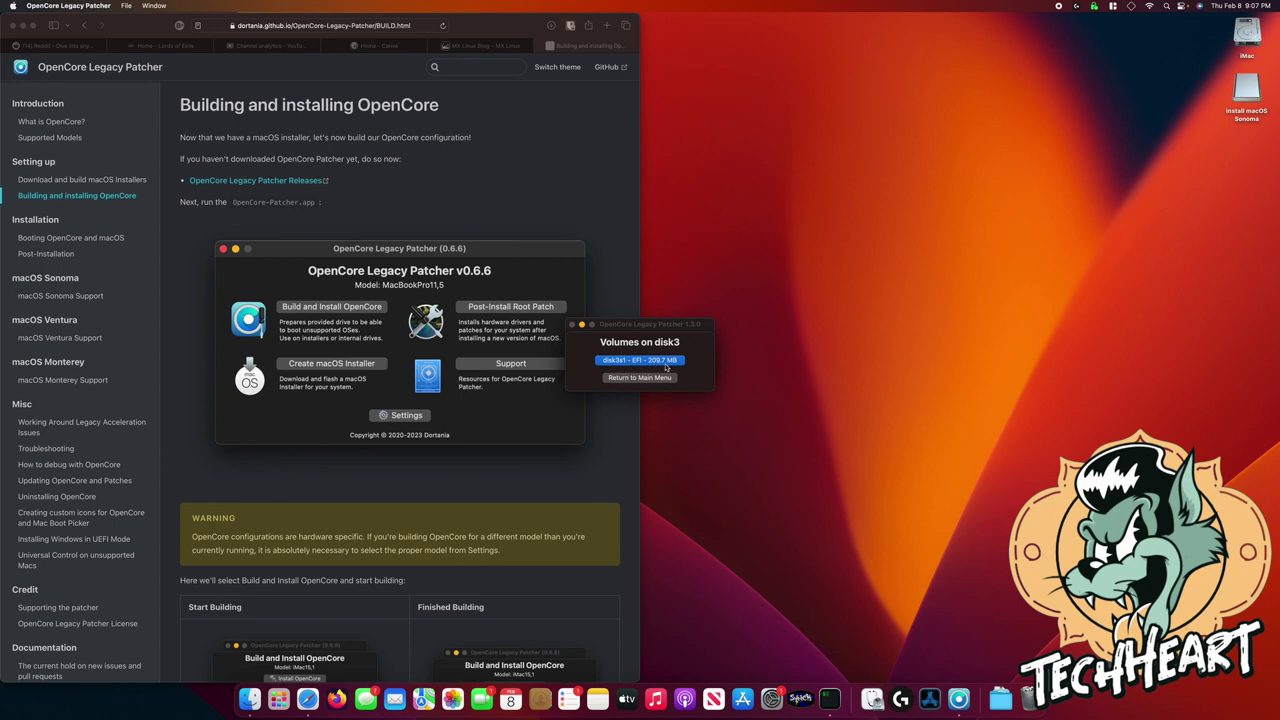
Step: Install OpenCore onto the disk3s1 EFI partition, authorizing with the administrator password
left_click_drag(650, 325, 752, 261)
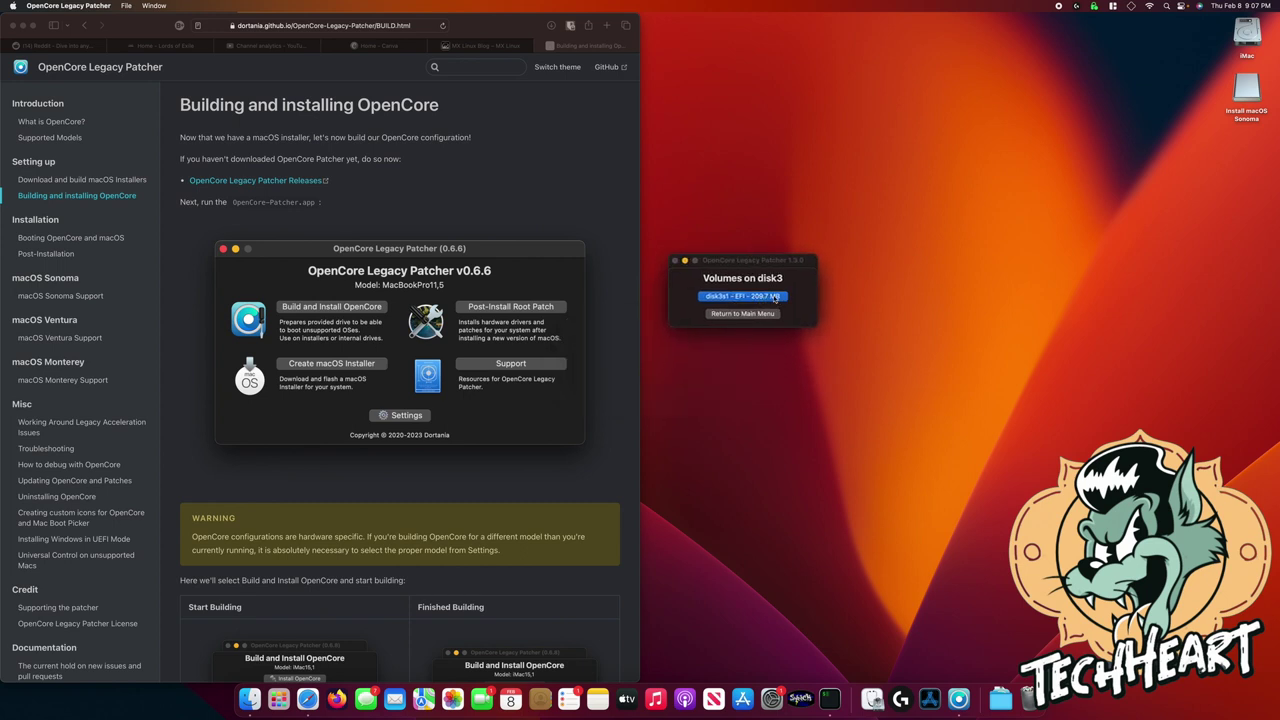
scroll(469, 427, "down", 4)
scroll(469, 427, "down", 15)
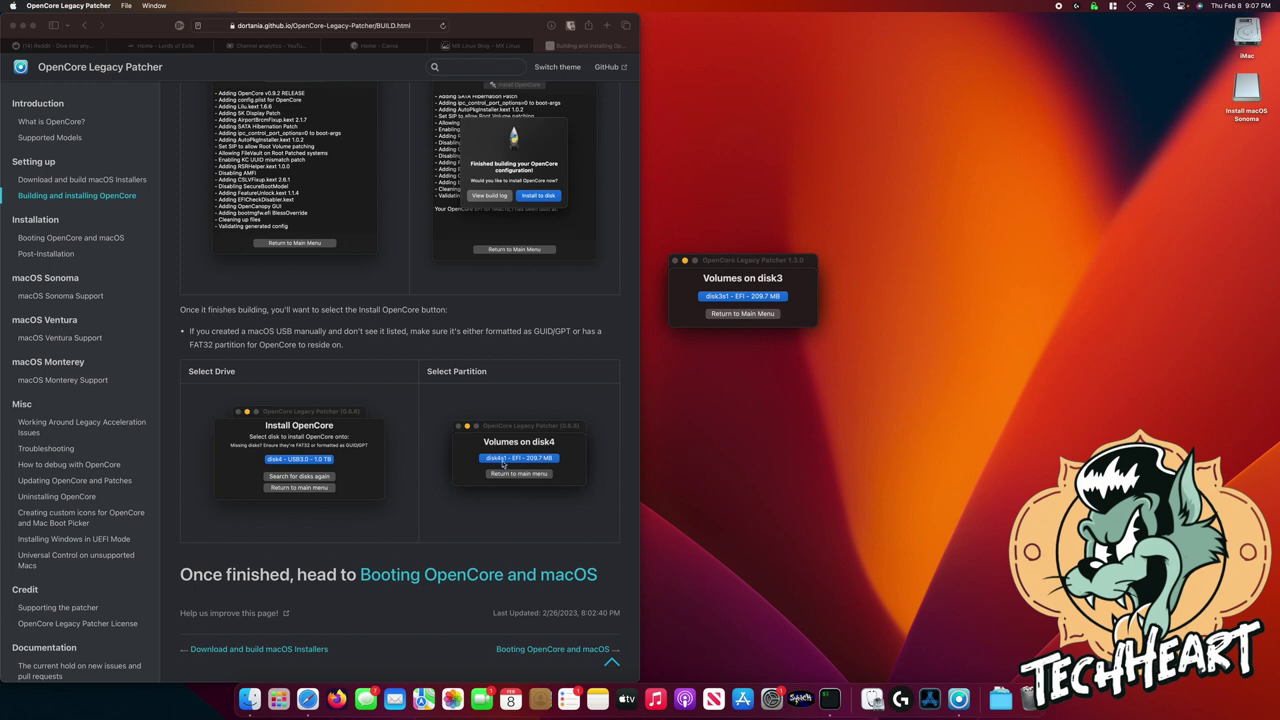
left_click(753, 297)
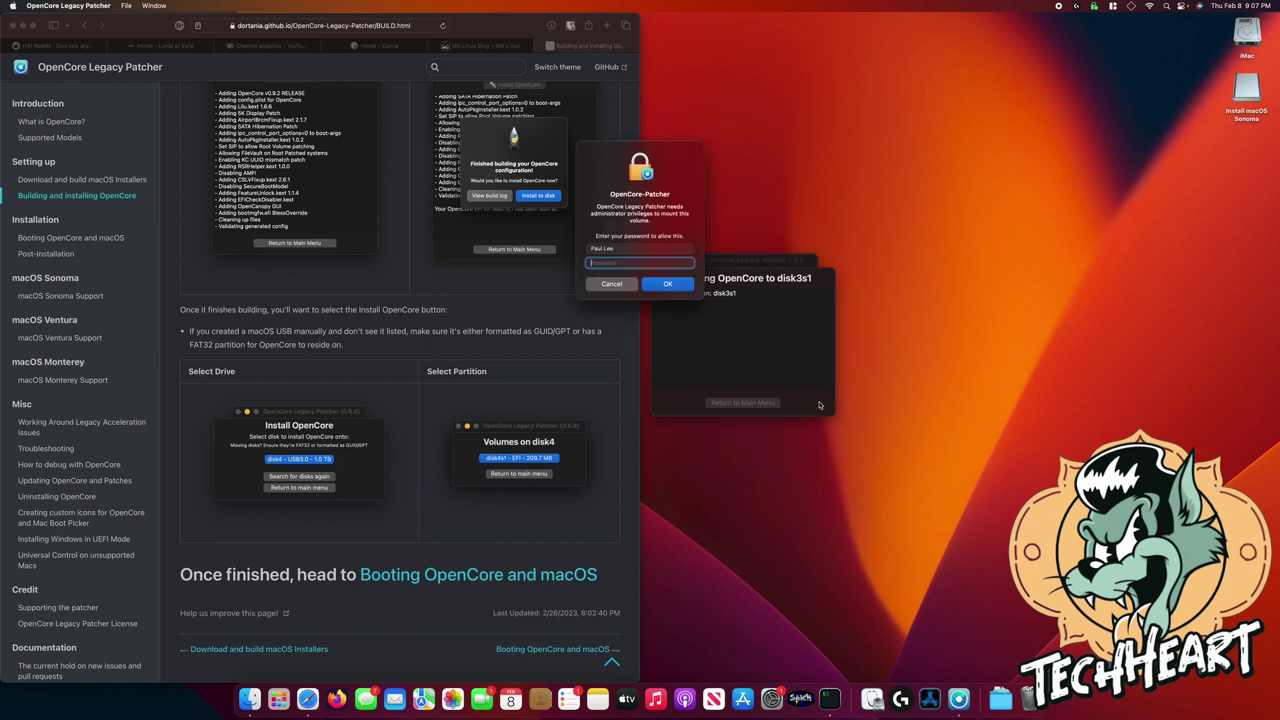
type("•••••••••")
key("Return")
left_click_drag(745, 257, 907, 177)
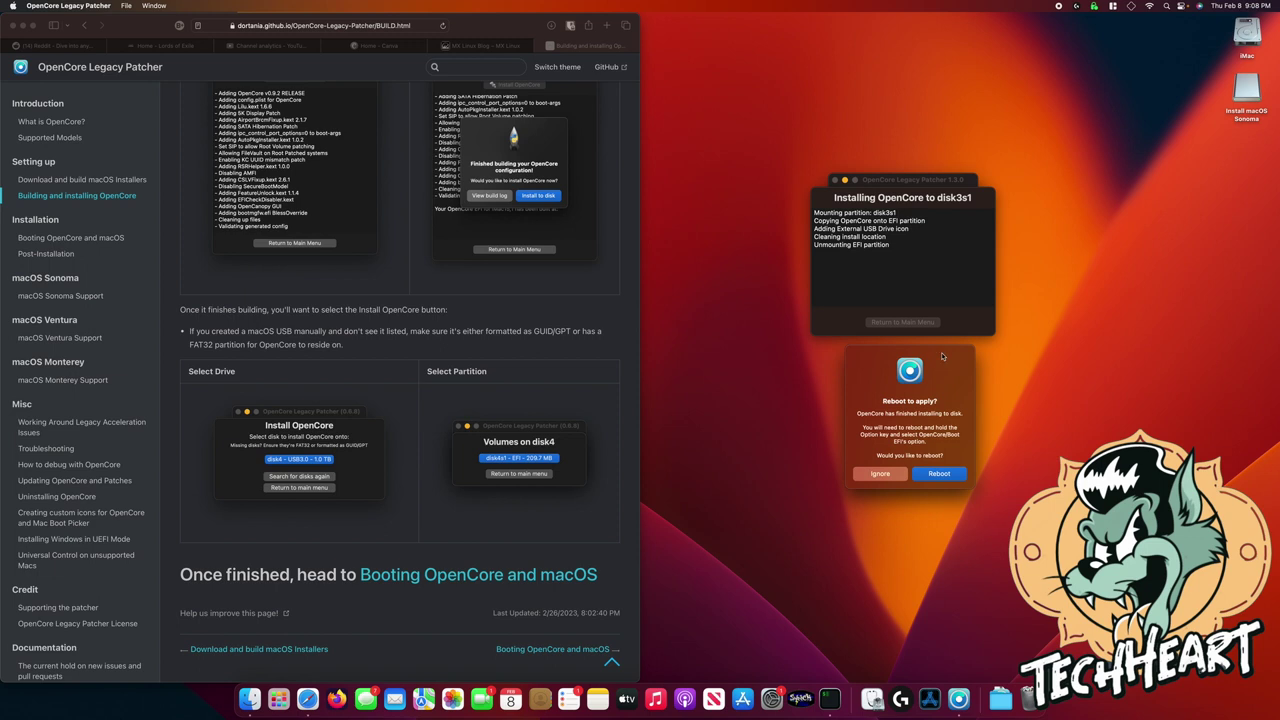
left_click(371, 537)
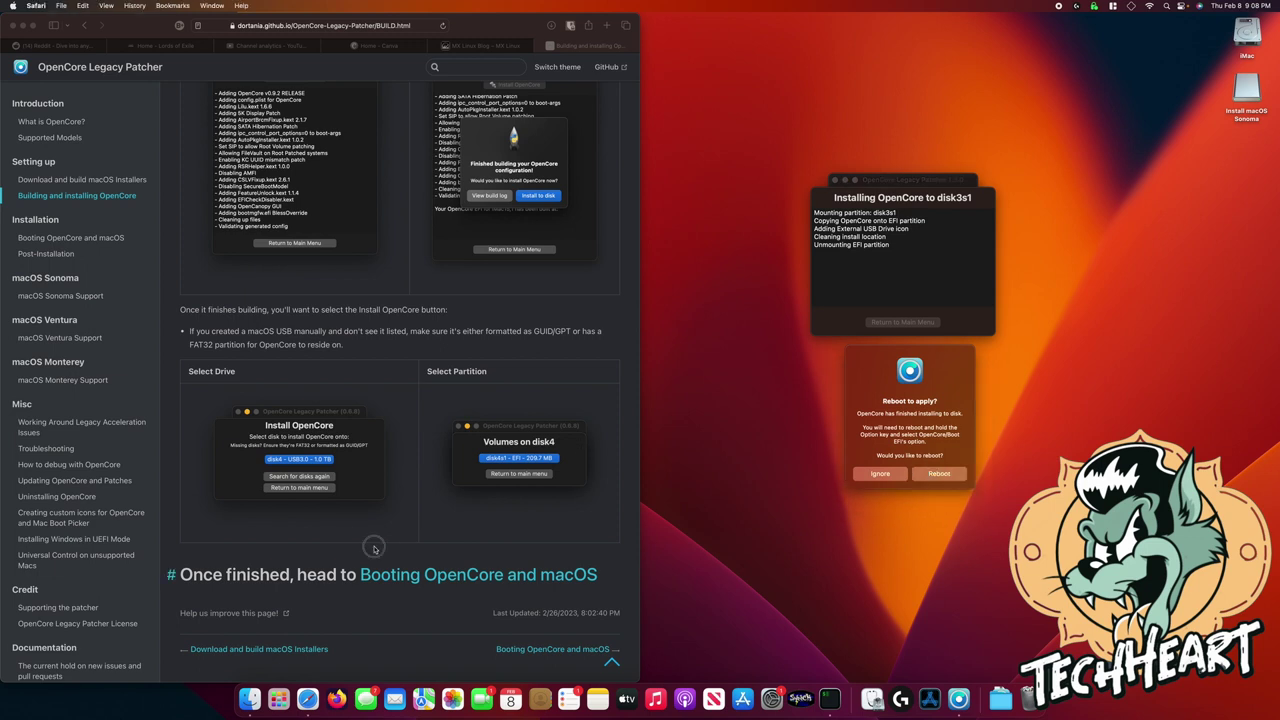
Step: Read the Booting OpenCore and macOS page's Option key, Control and EFI Boot instructions
left_click(536, 581)
scroll(364, 333, "down", 1)
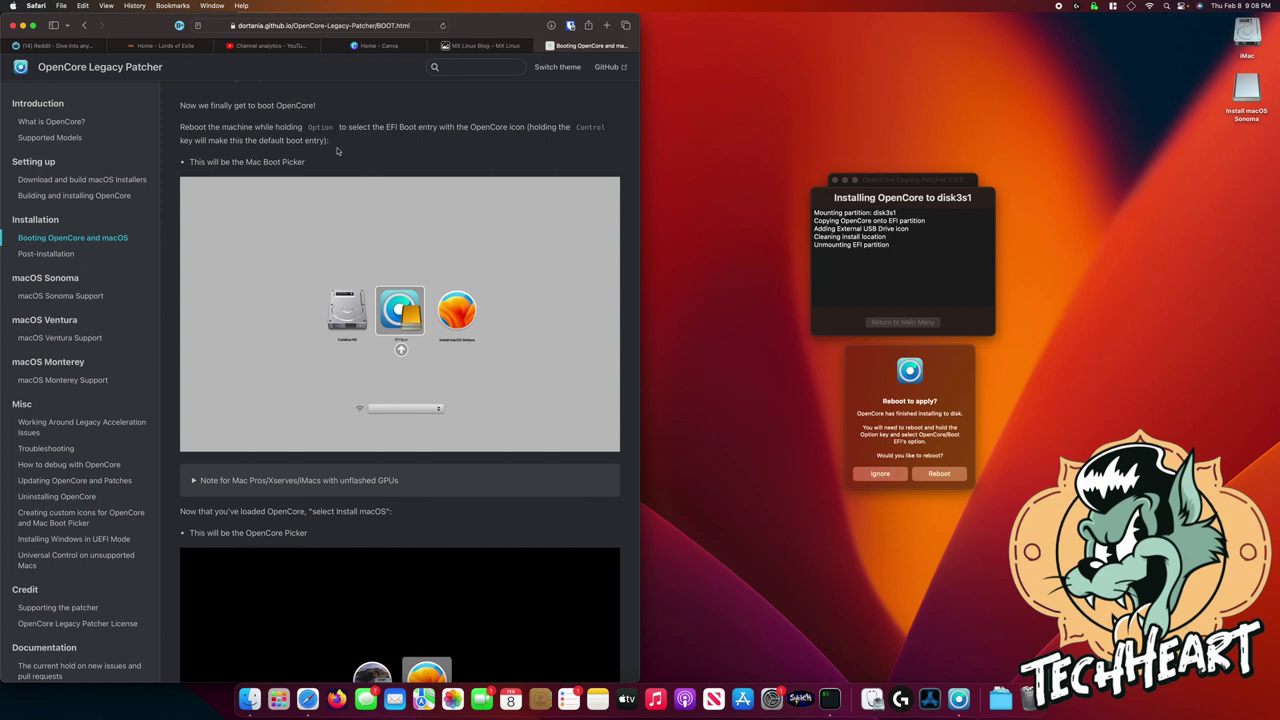
left_click_drag(297, 130, 331, 129)
left_click(341, 133)
left_click_drag(526, 127, 610, 128)
left_click(456, 154)
left_click_drag(372, 128, 530, 133)
left_click(226, 142)
Step: Scroll through the rest of the guide and reboot from the OpenCore Legacy Patcher dialog
scroll(459, 450, "down", 1)
scroll(459, 450, "down", 5)
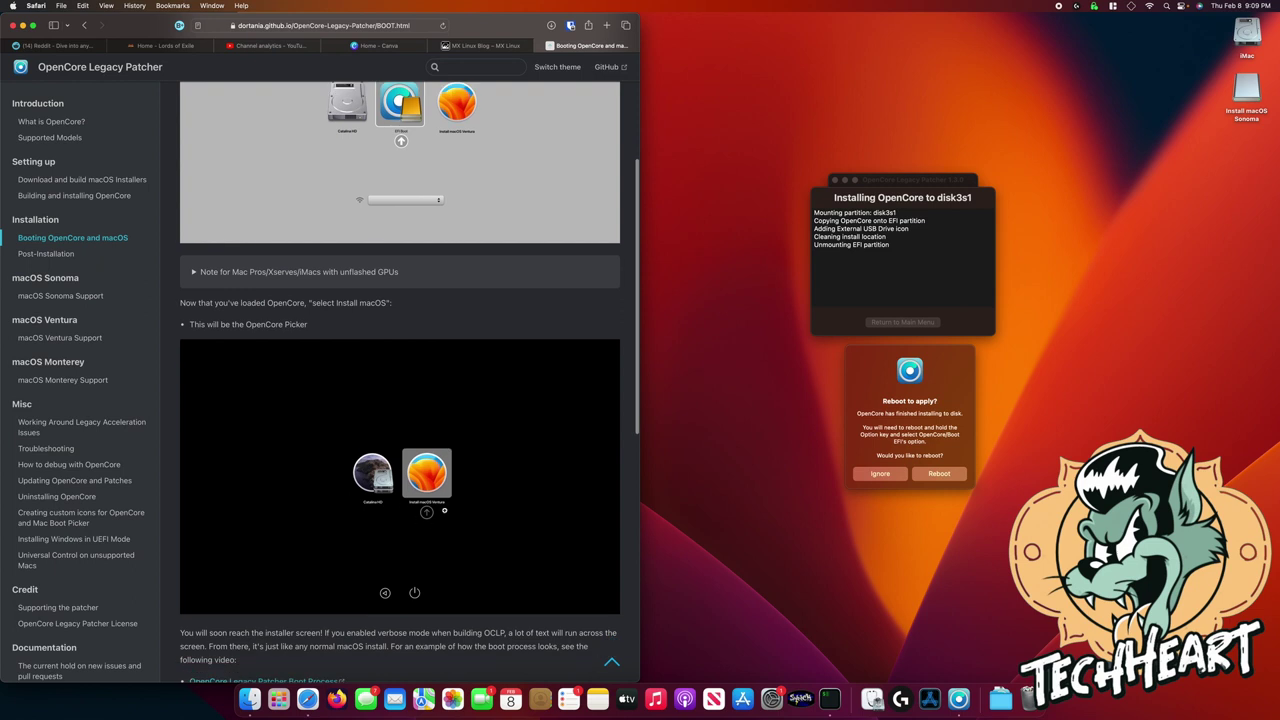
scroll(407, 513, "down", 13)
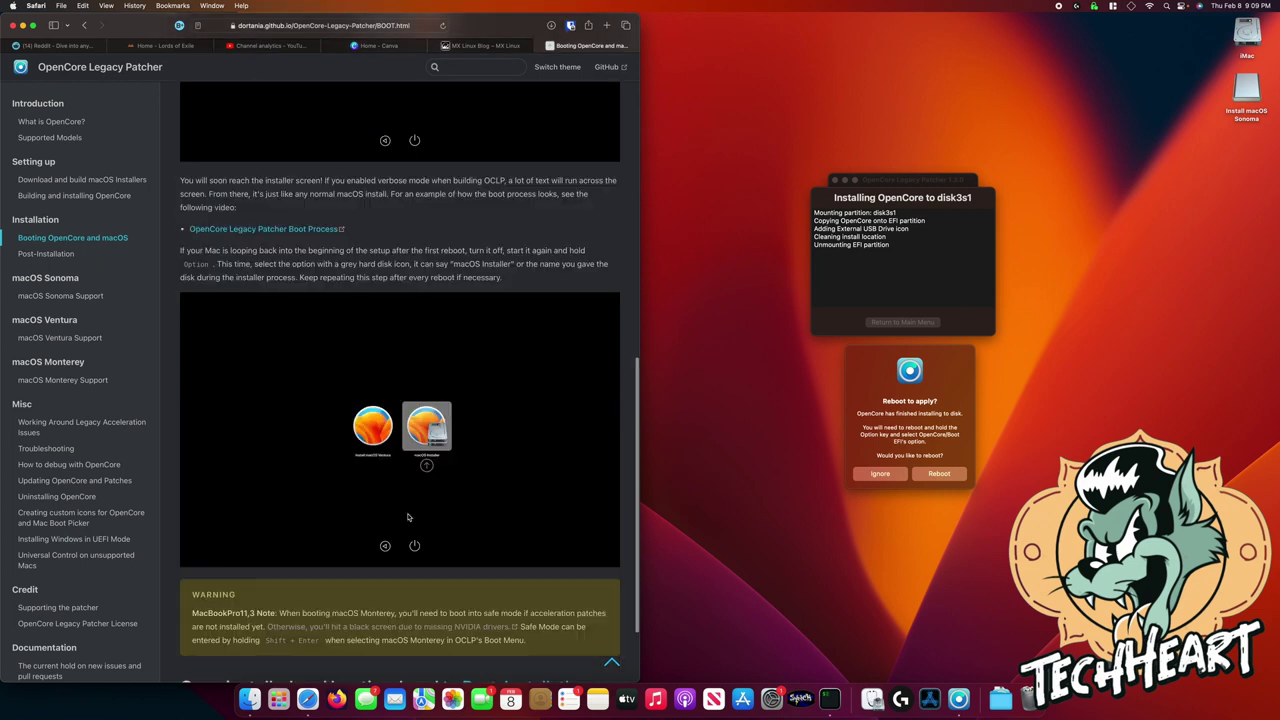
scroll(407, 513, "down", 1)
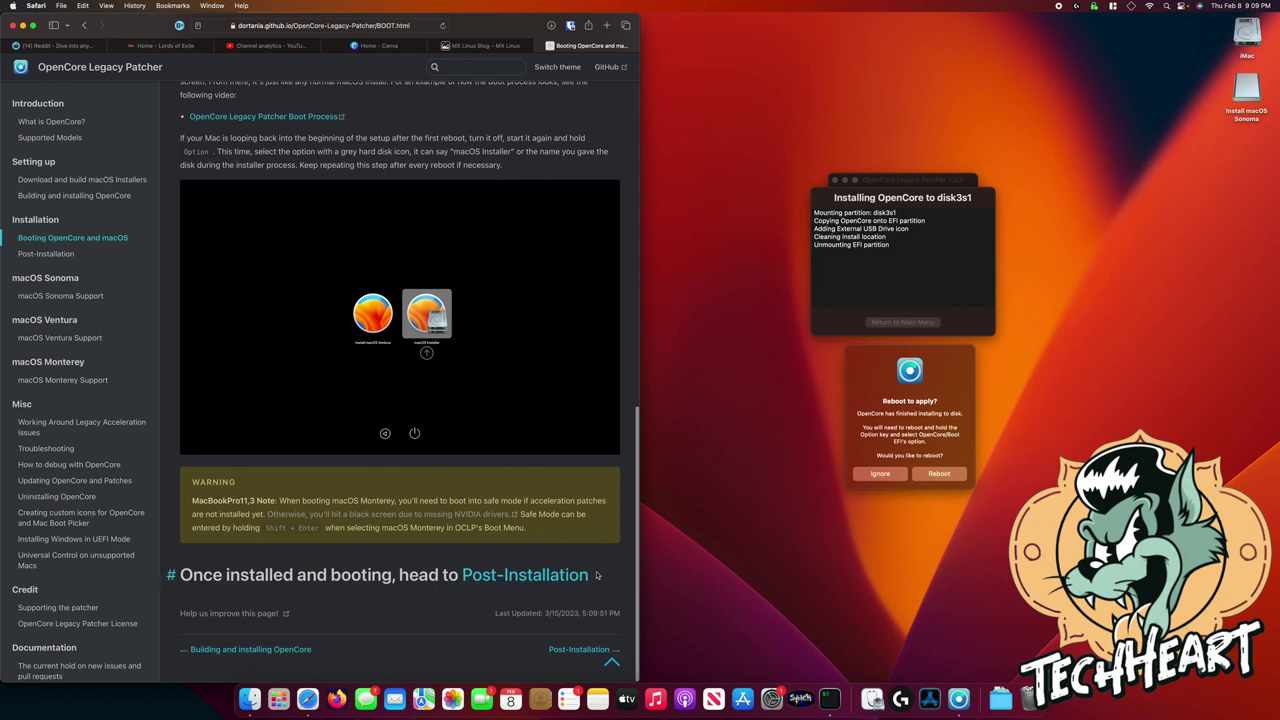
scroll(497, 277, "up", 10)
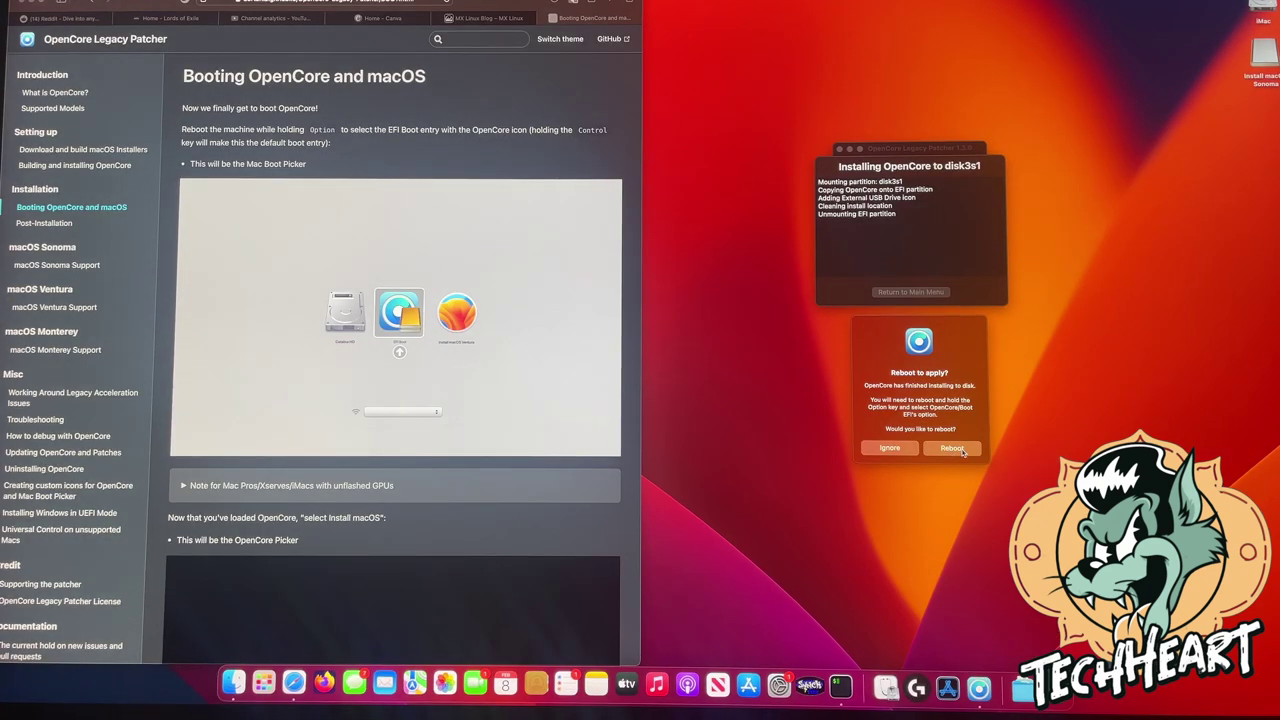
left_click(963, 452)
Step: Confirm the restart and select the last EFI Boot entry in the Mac boot picker
left_click(720, 199)
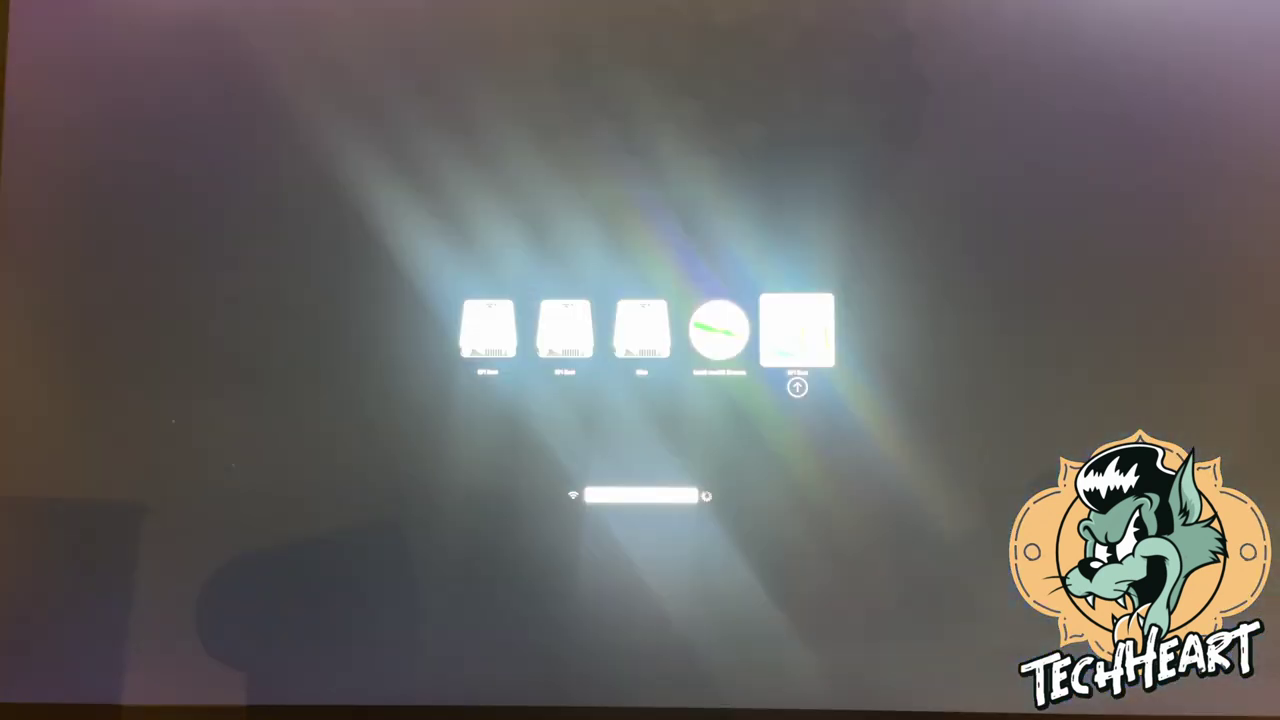
key("Left")
key("Right")
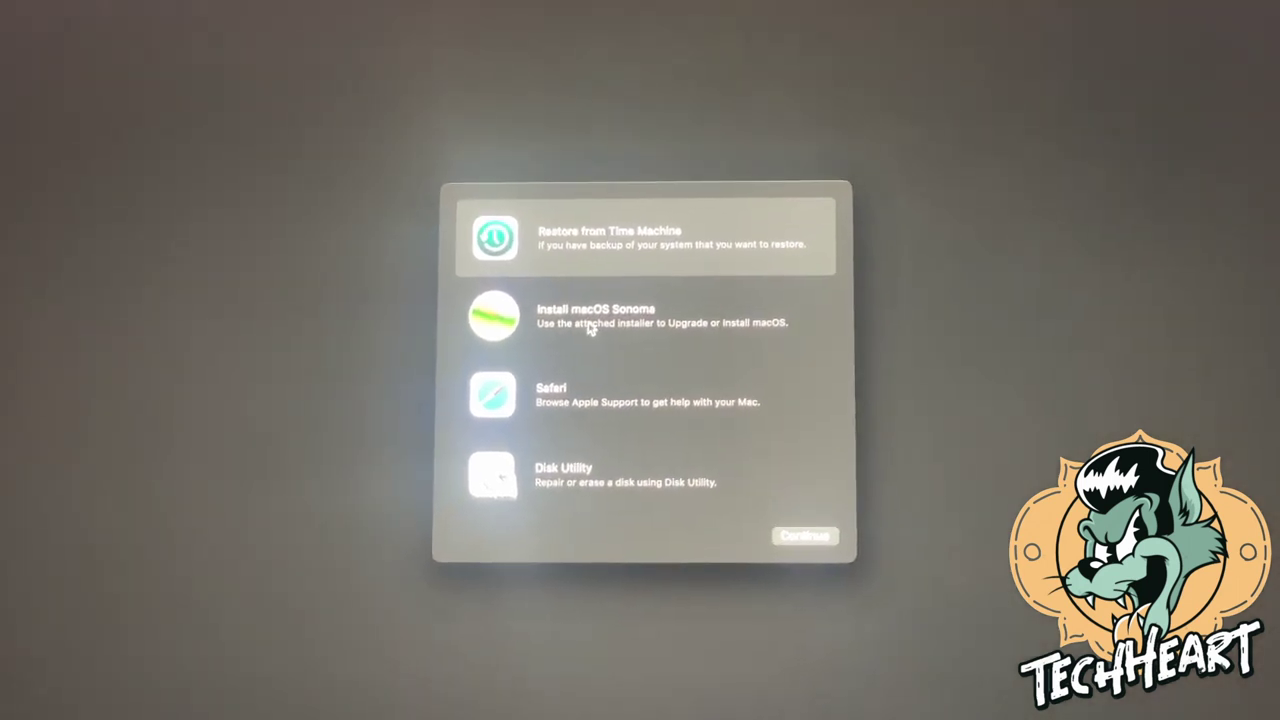
Step: Choose Install macOS Sonoma, accept the license, and install onto the iMac disk
left_click(590, 318)
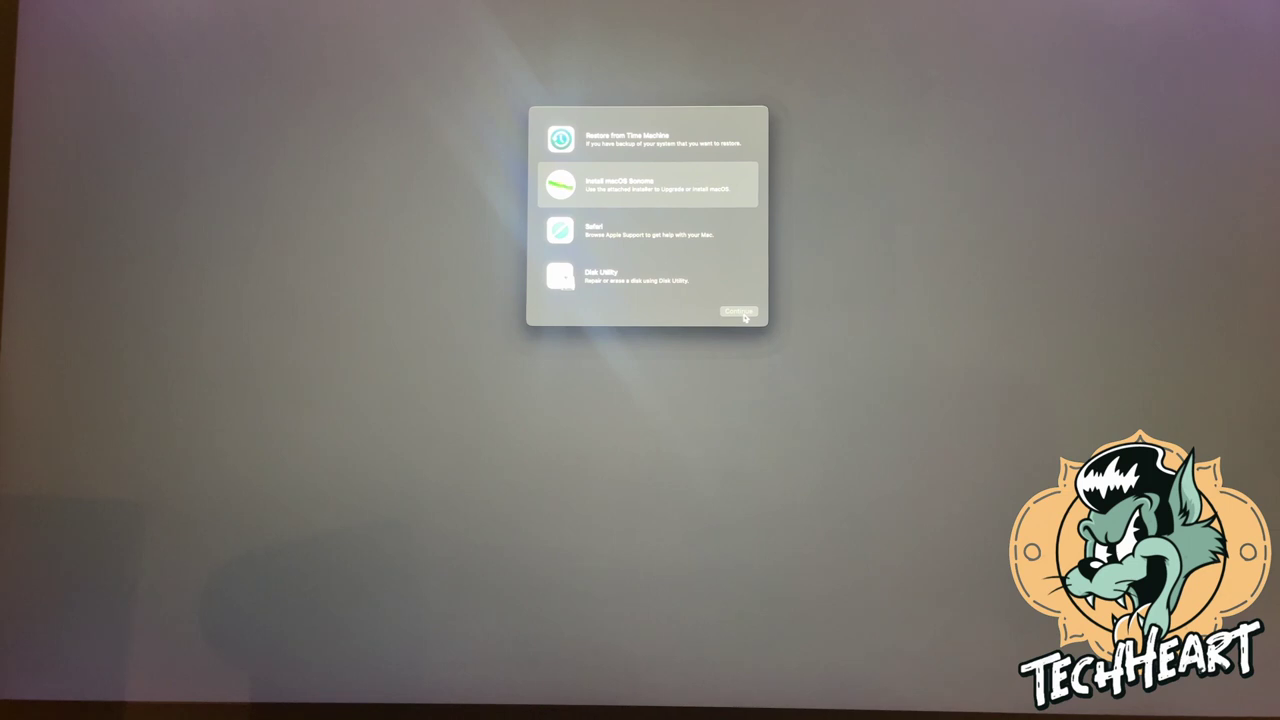
left_click(836, 515)
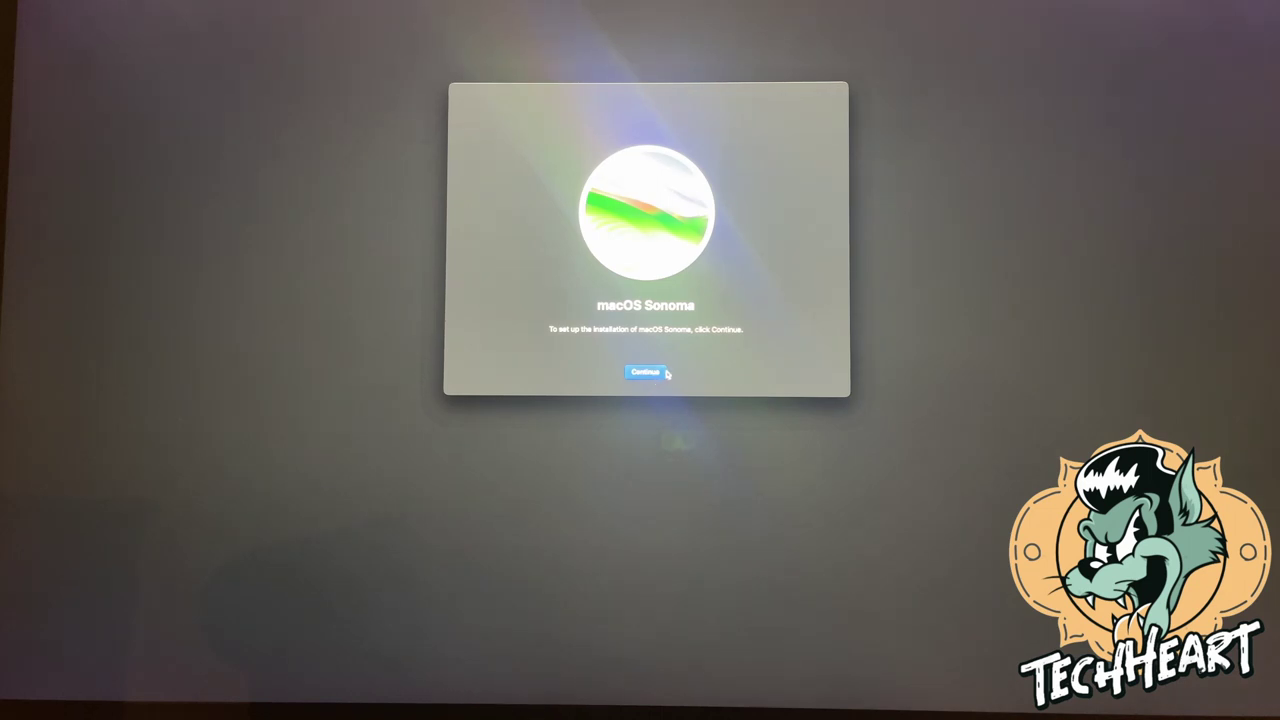
left_click(655, 375)
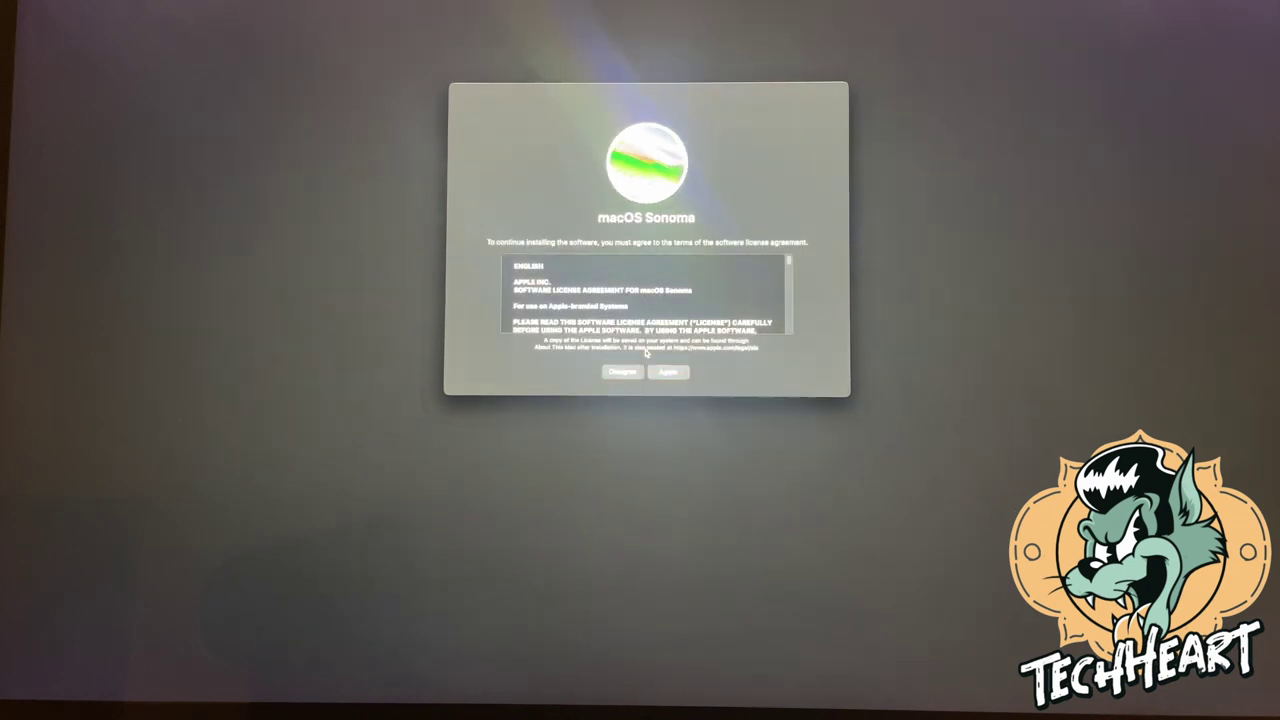
left_click(677, 372)
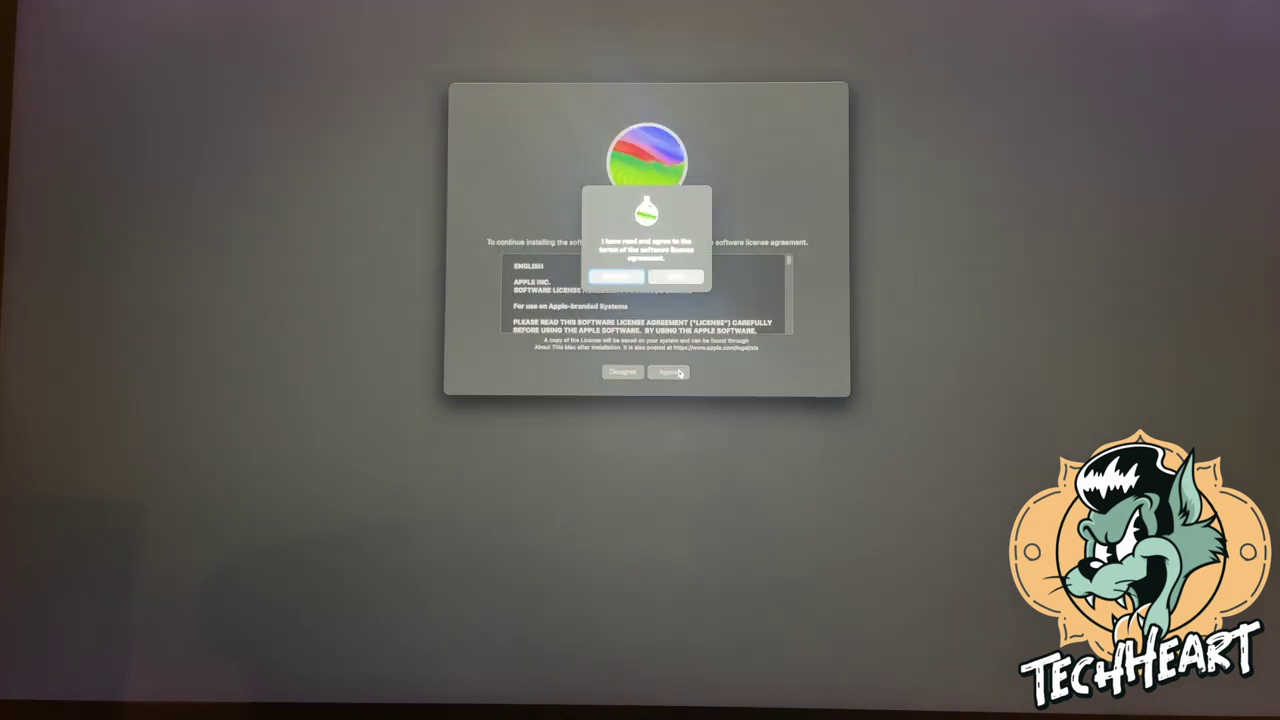
left_click(676, 277)
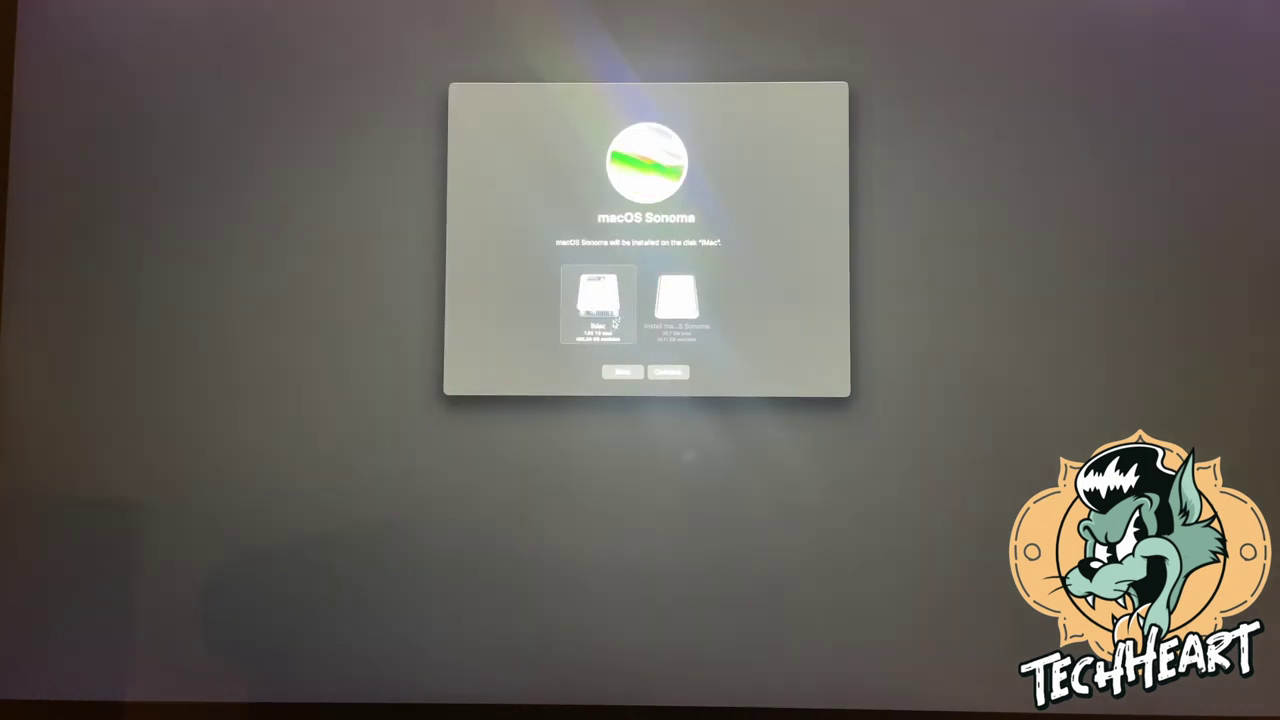
left_click(678, 373)
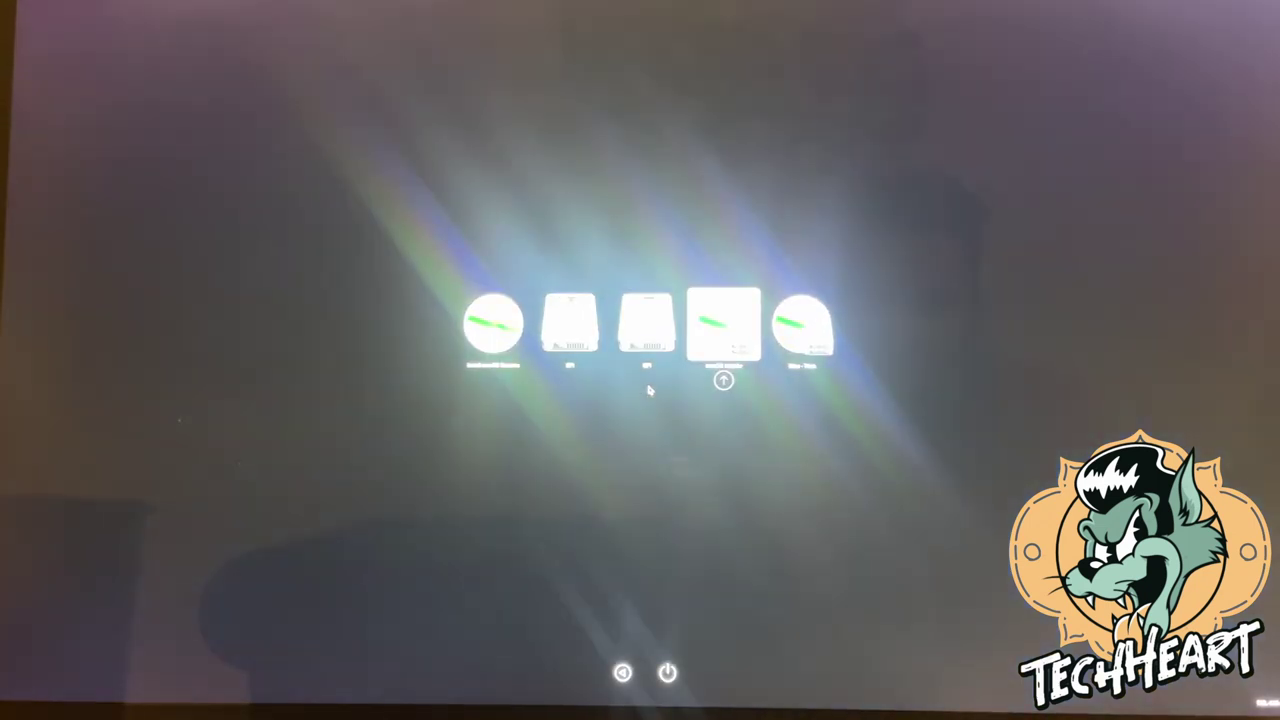
Step: Boot the fourth entry, macOS Installer, and keep it selected after the installer restarts
key("Right")
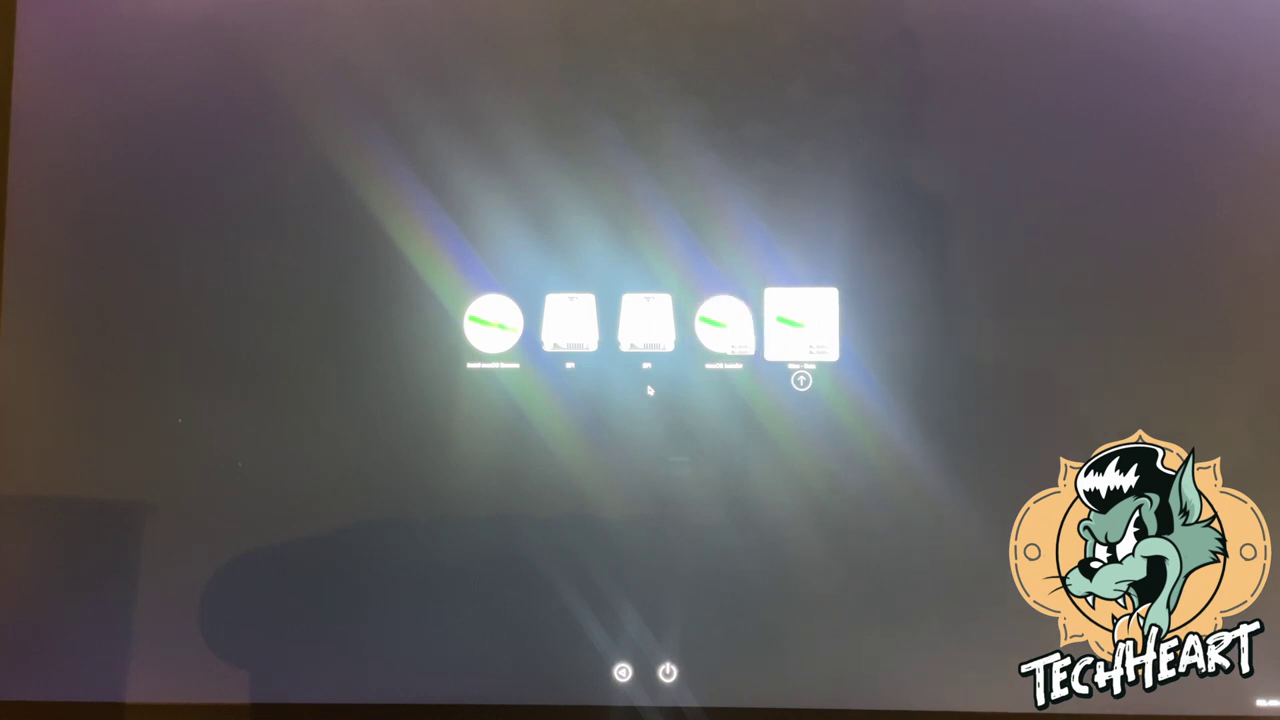
key("Left")
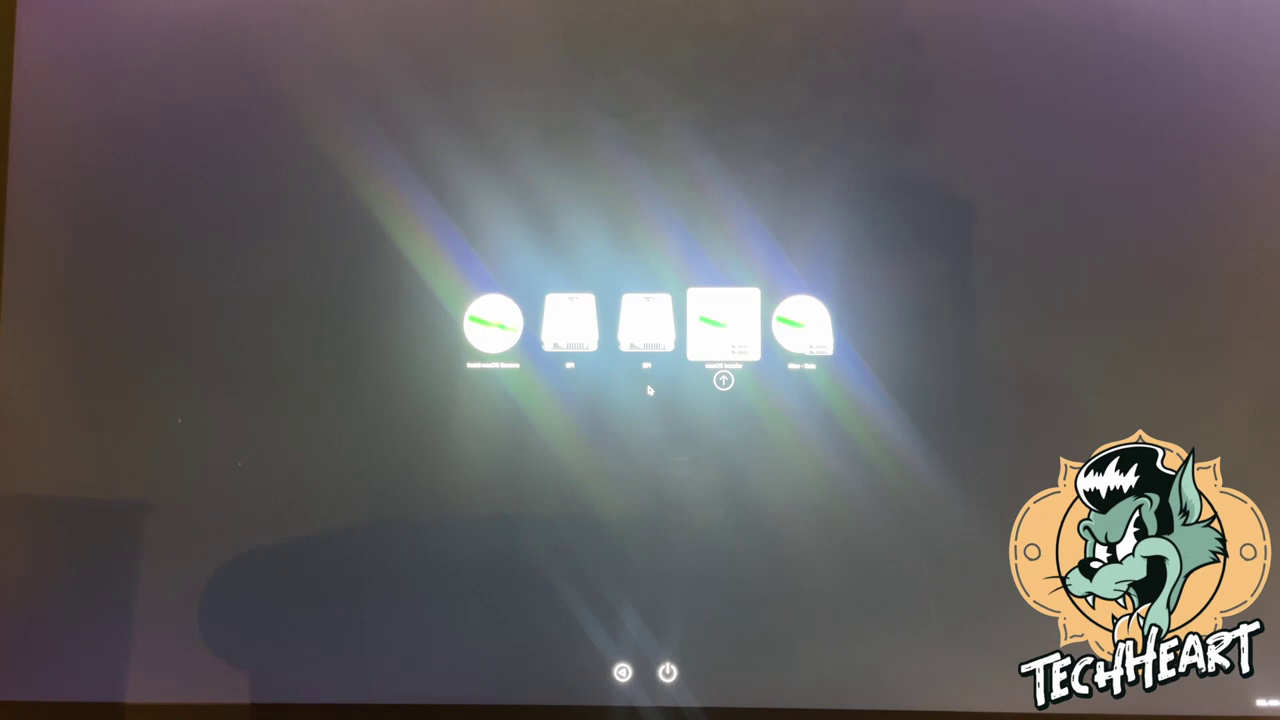
key("Return")
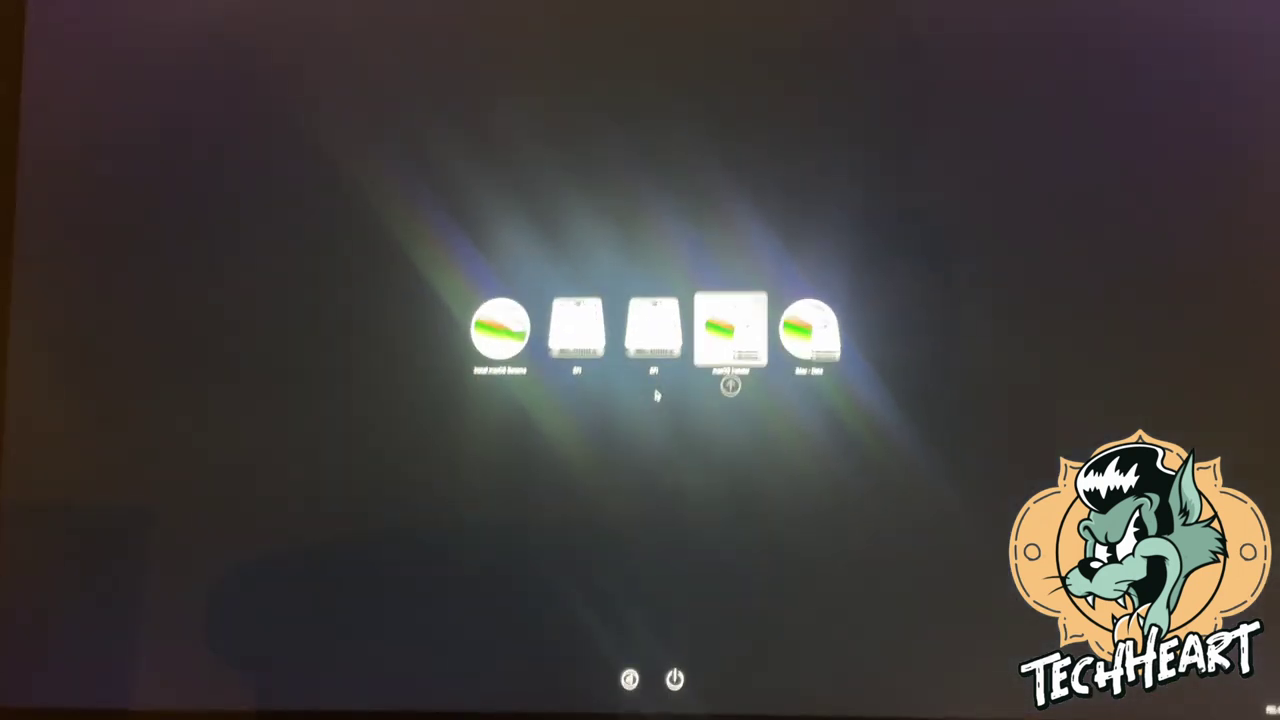
key("Left")
key("Right")
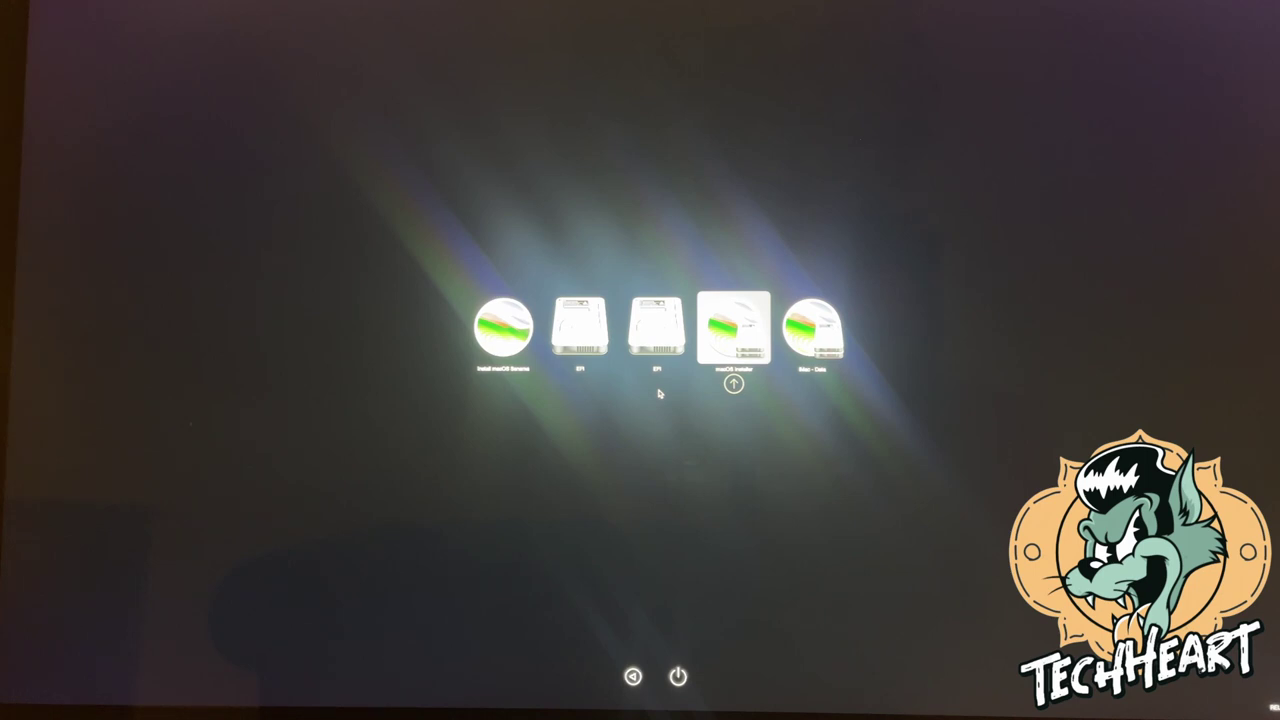
key("Left")
key("Right")
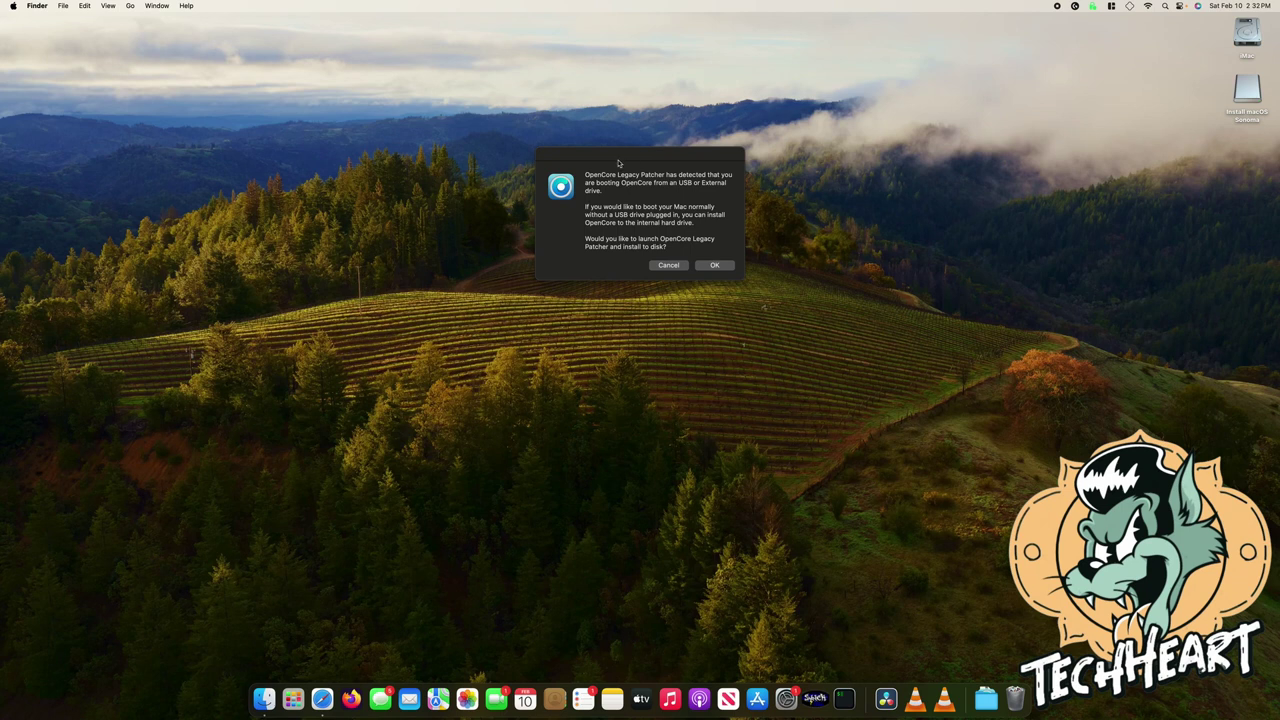
Step: Open the guide's Post-Installation page in Safari, then accept the prompt to launch OpenCore Legacy Patcher
left_click_drag(635, 157, 897, 128)
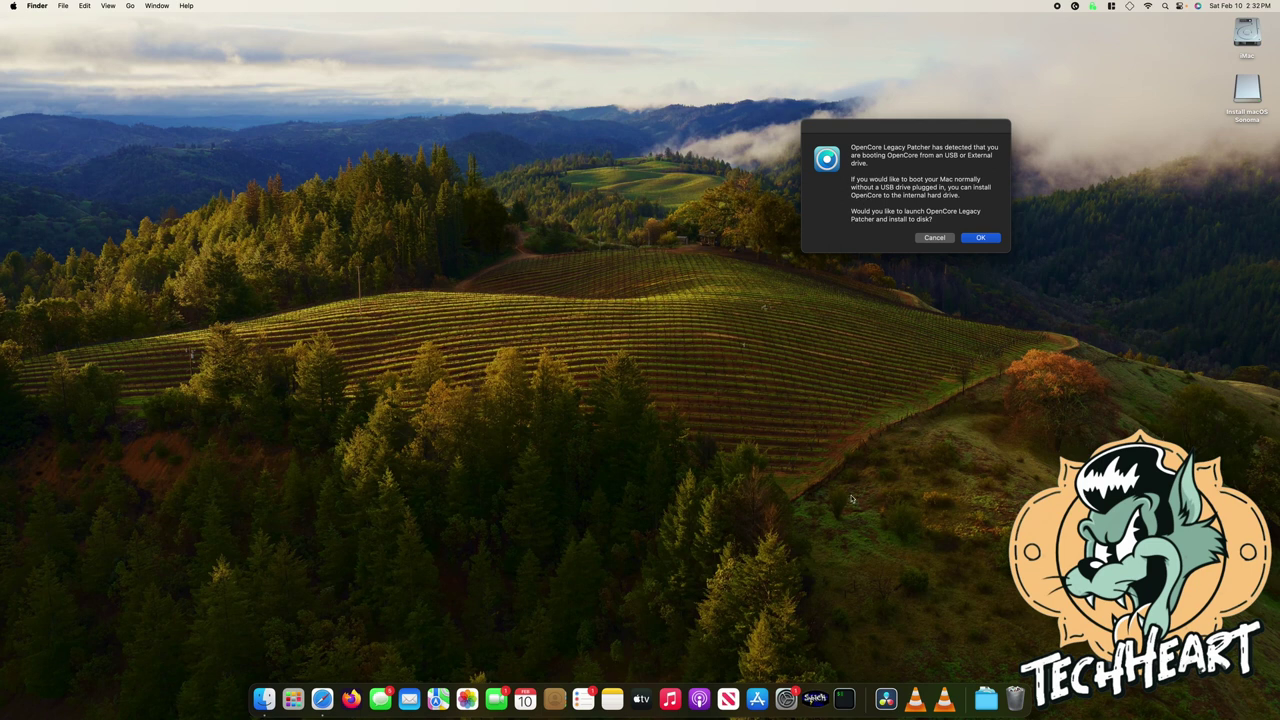
left_click(322, 698)
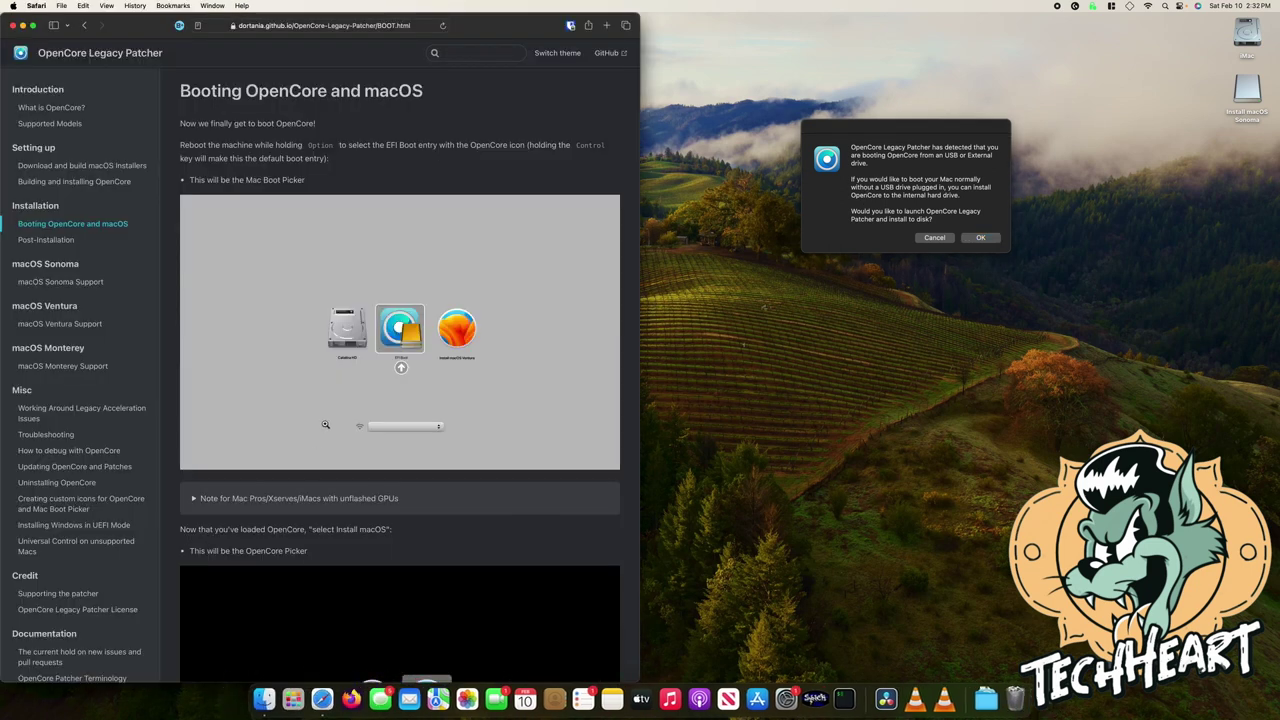
left_click(61, 242)
scroll(308, 316, "down", 3)
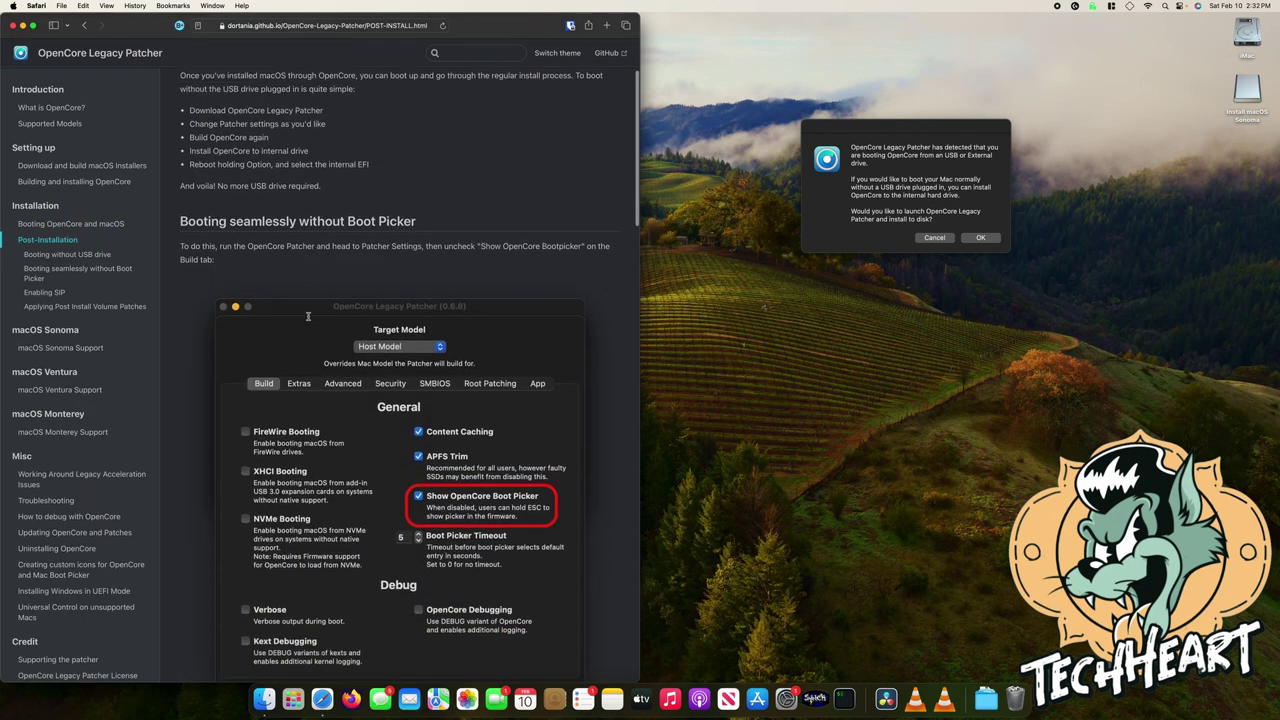
scroll(308, 316, "down", 5)
scroll(381, 308, "up", 8)
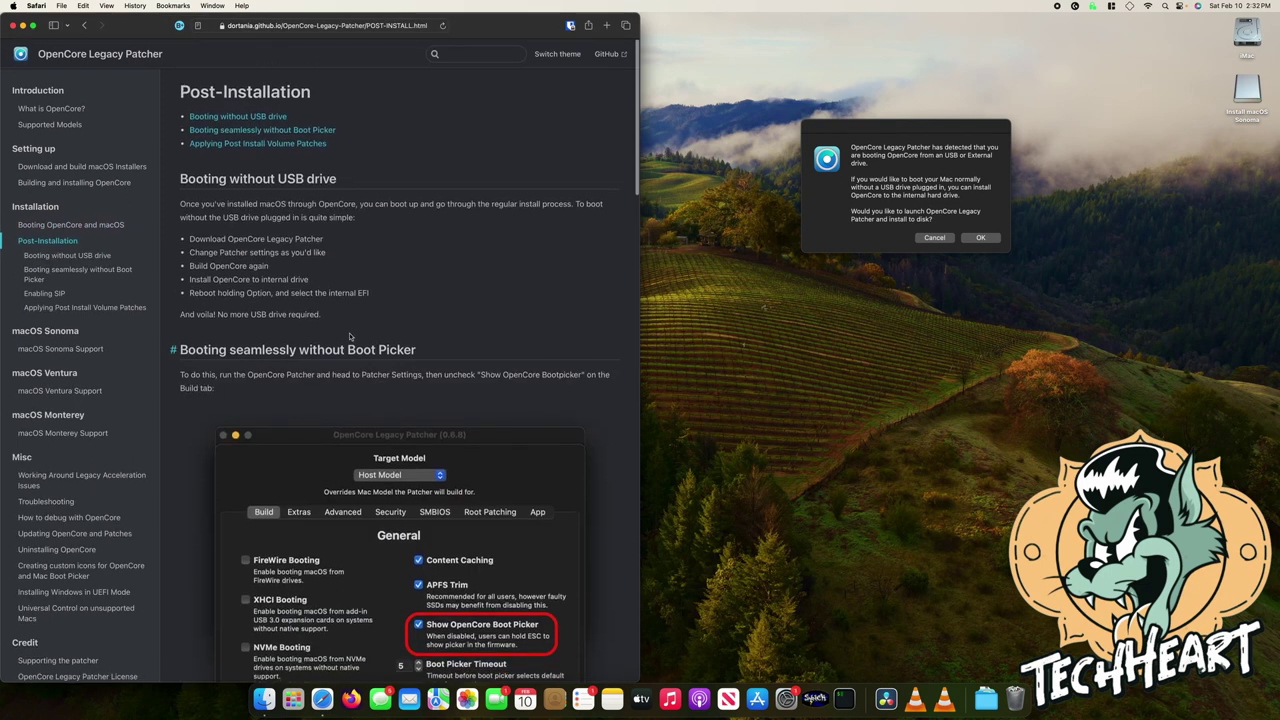
left_click(890, 136)
left_click(982, 238)
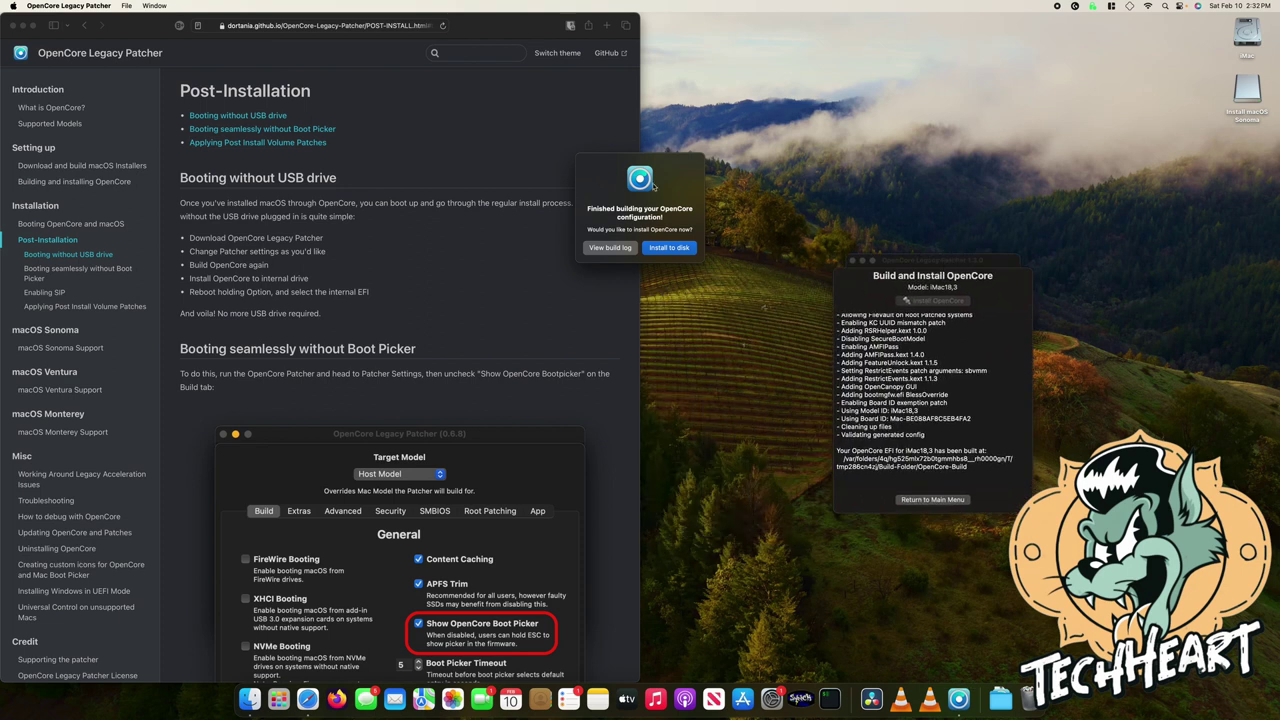
Step: Install the rebuilt iMac18,3 OpenCore onto disk0s1 of the internal 1.0 TB disk0, entering the admin password
left_click_drag(642, 210, 900, 178)
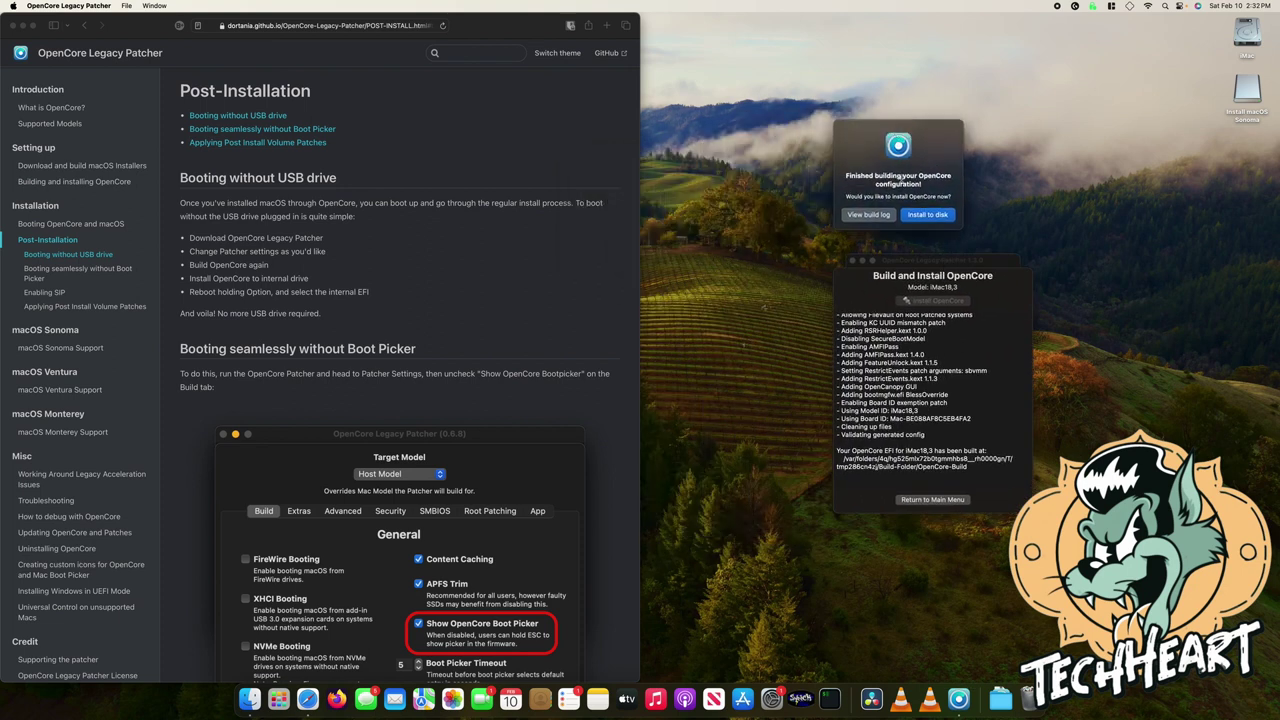
left_click(930, 216)
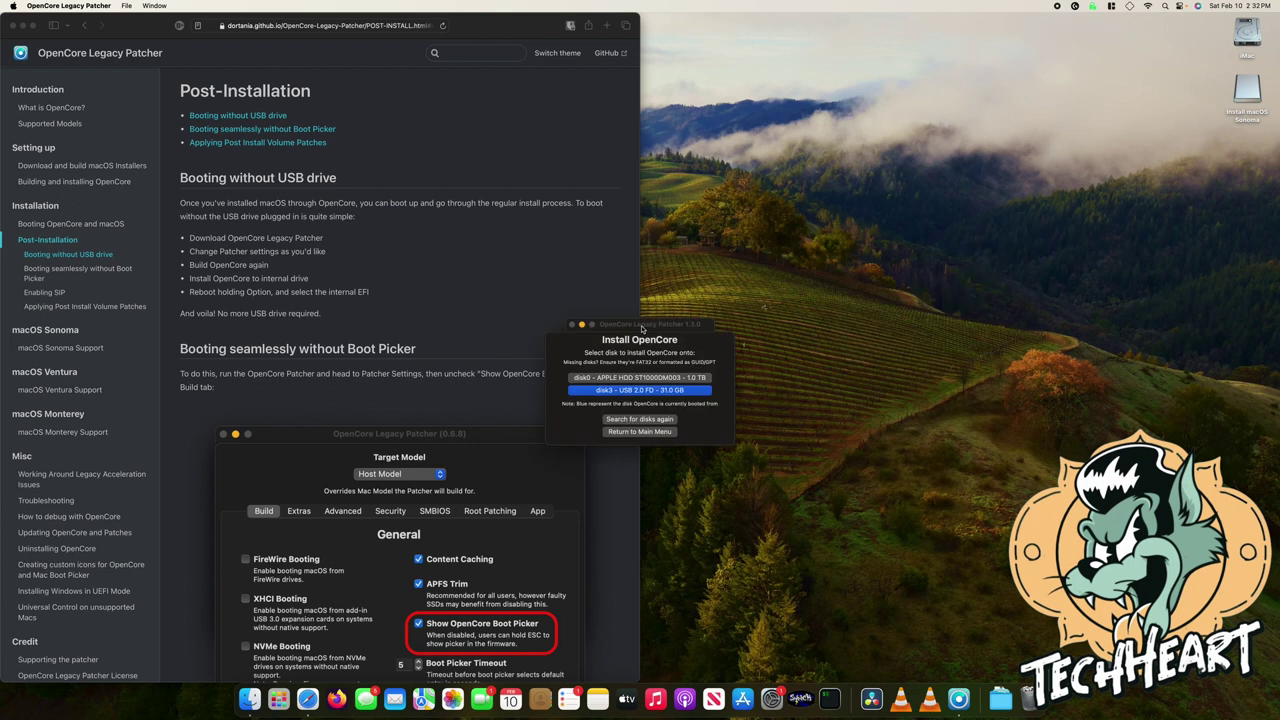
left_click_drag(645, 335, 898, 203)
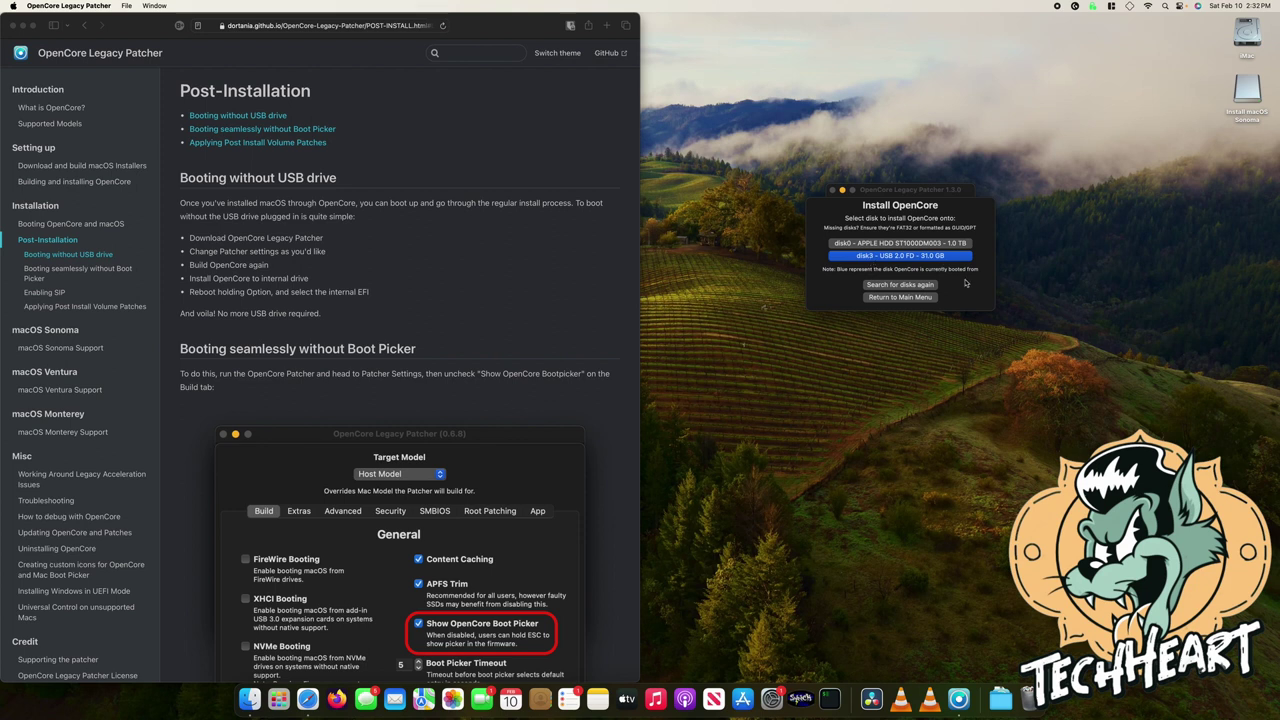
left_click(914, 246)
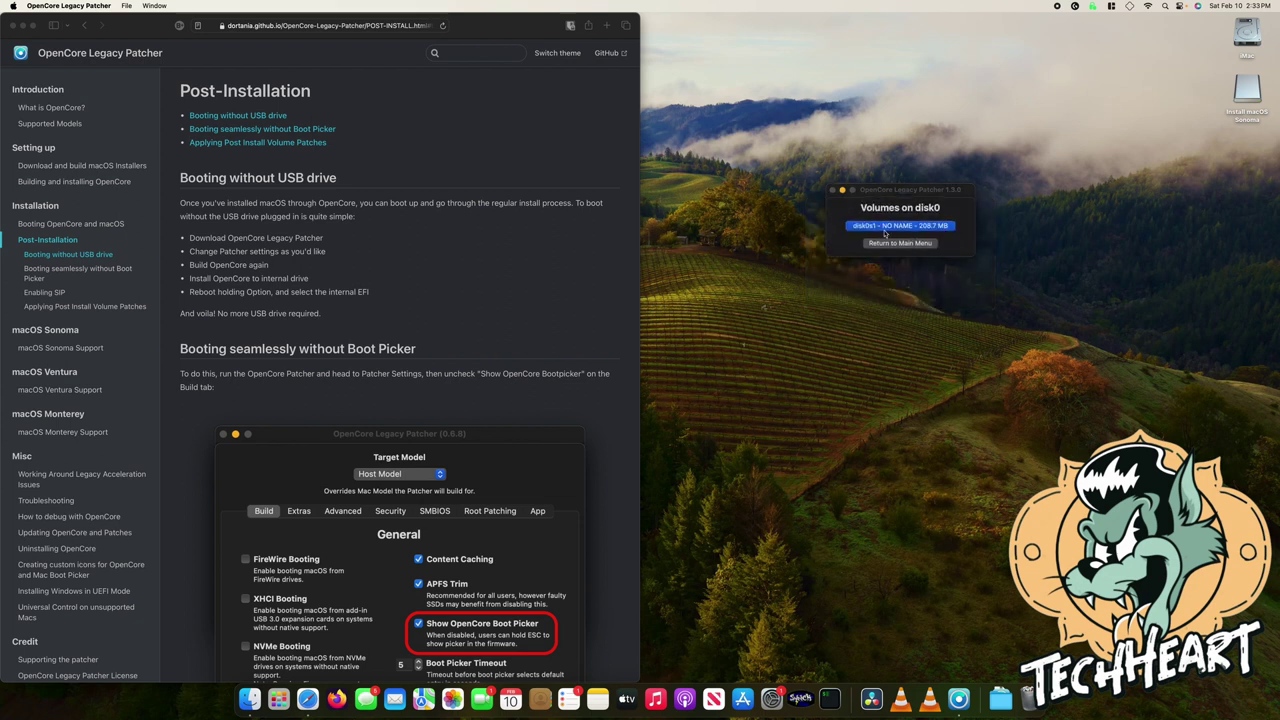
left_click(898, 230)
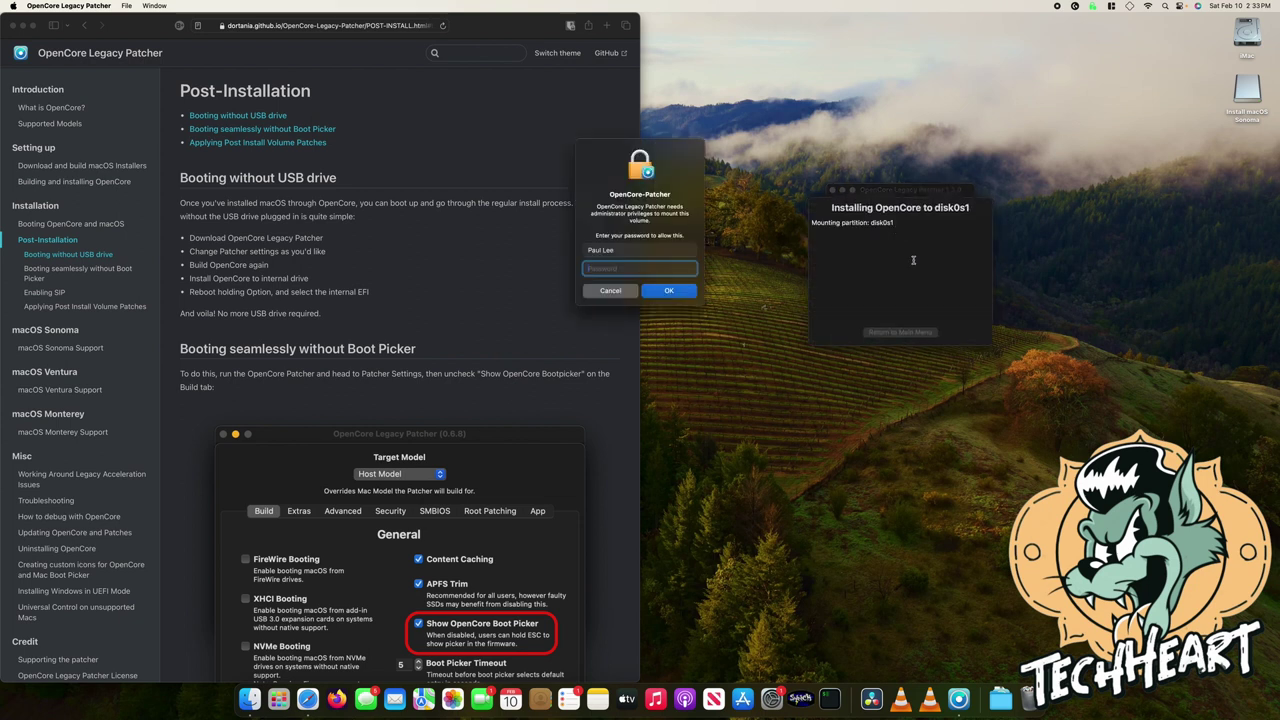
type("•••••••••••")
key("Return")
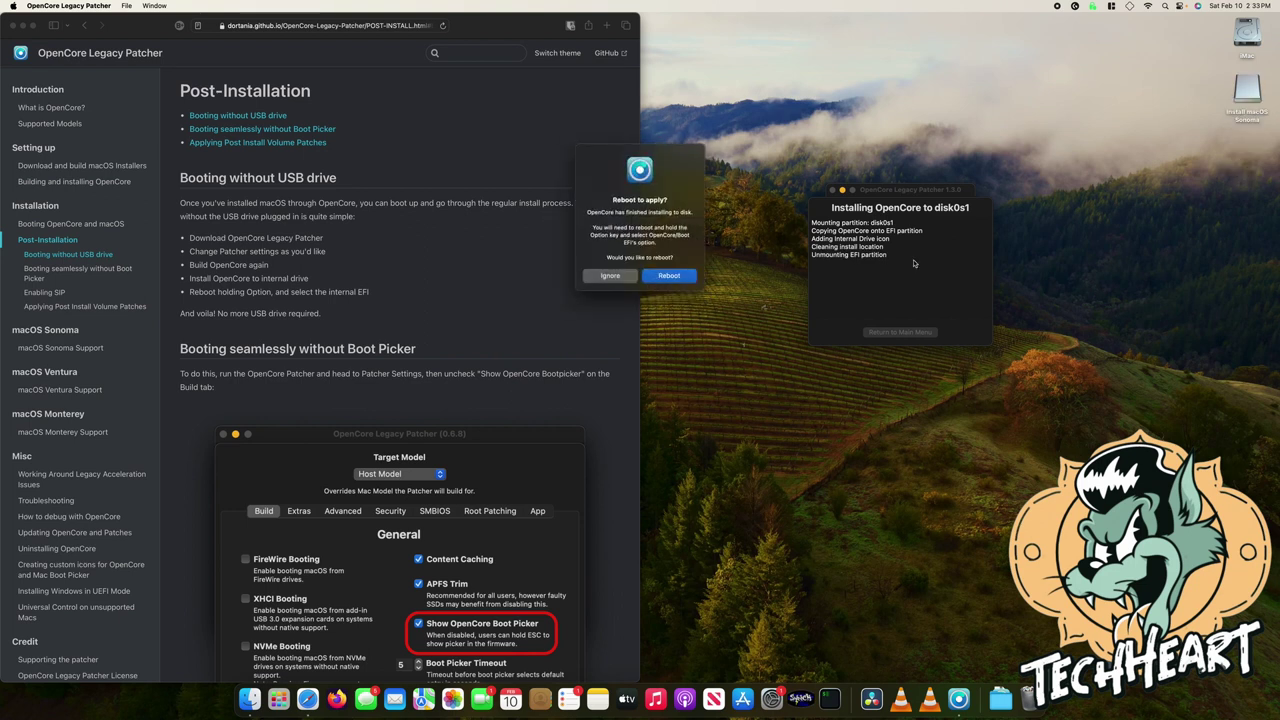
left_click_drag(653, 156, 902, 46)
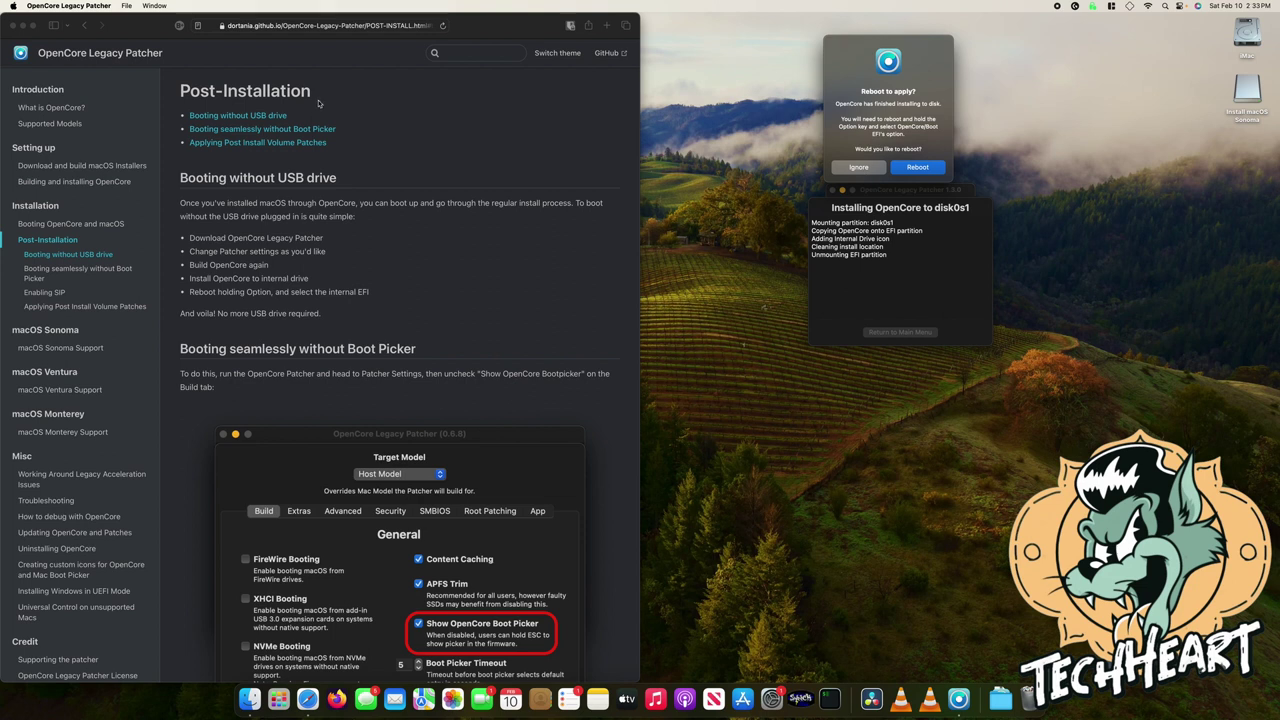
Step: Minimize the Safari documentation window and confirm restarting the Mac
left_click(22, 25)
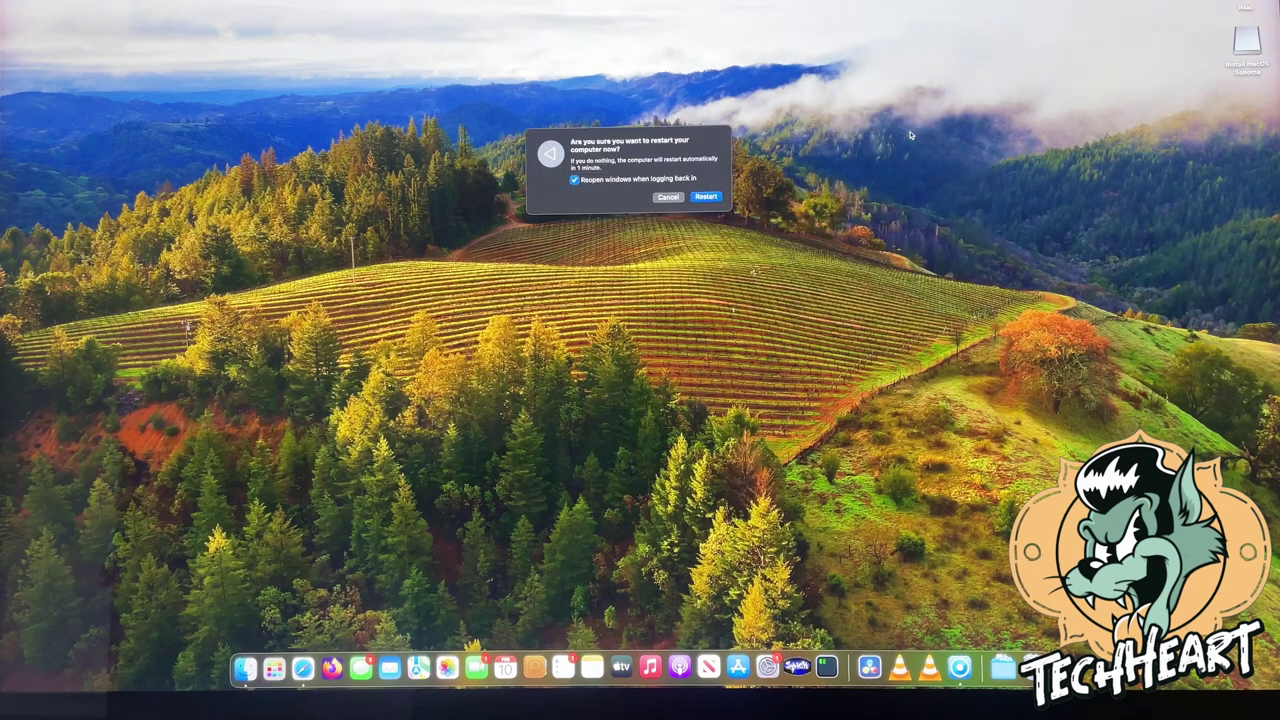
left_click(706, 197)
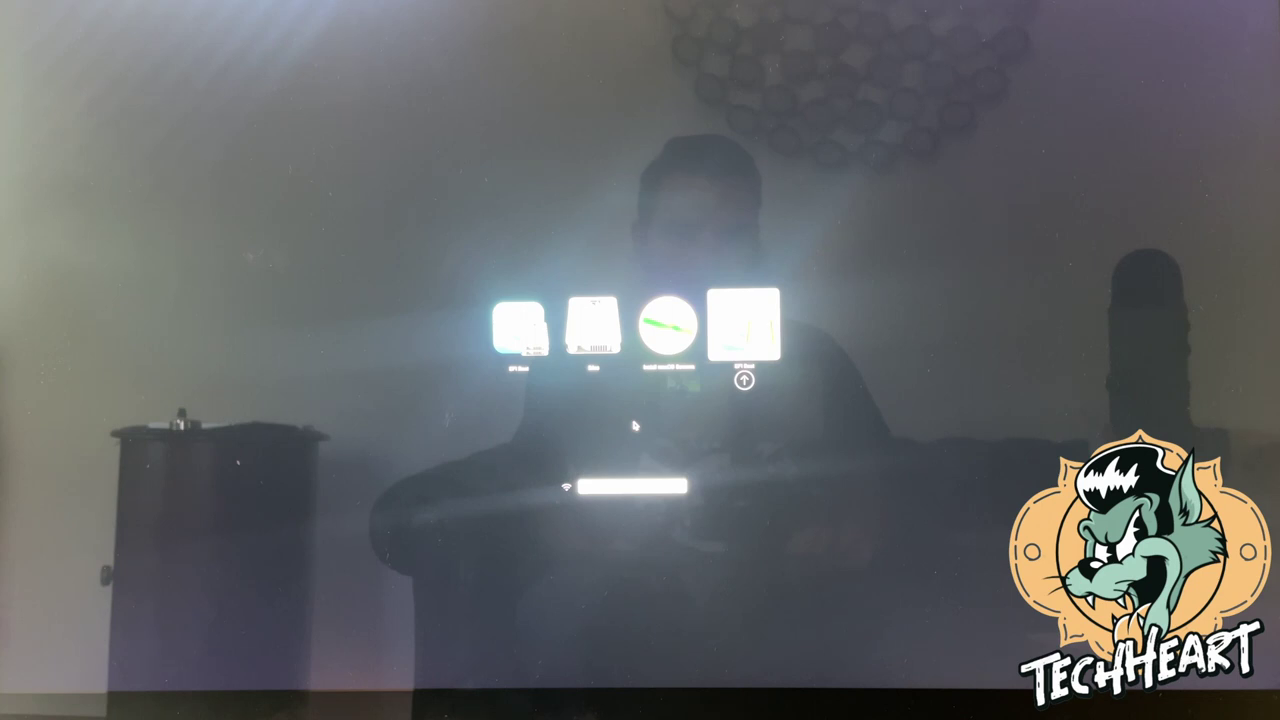
Step: Select the rightmost EFI Boot entry in the boot picker to boot into Sonoma
key("Left")
key("Right")
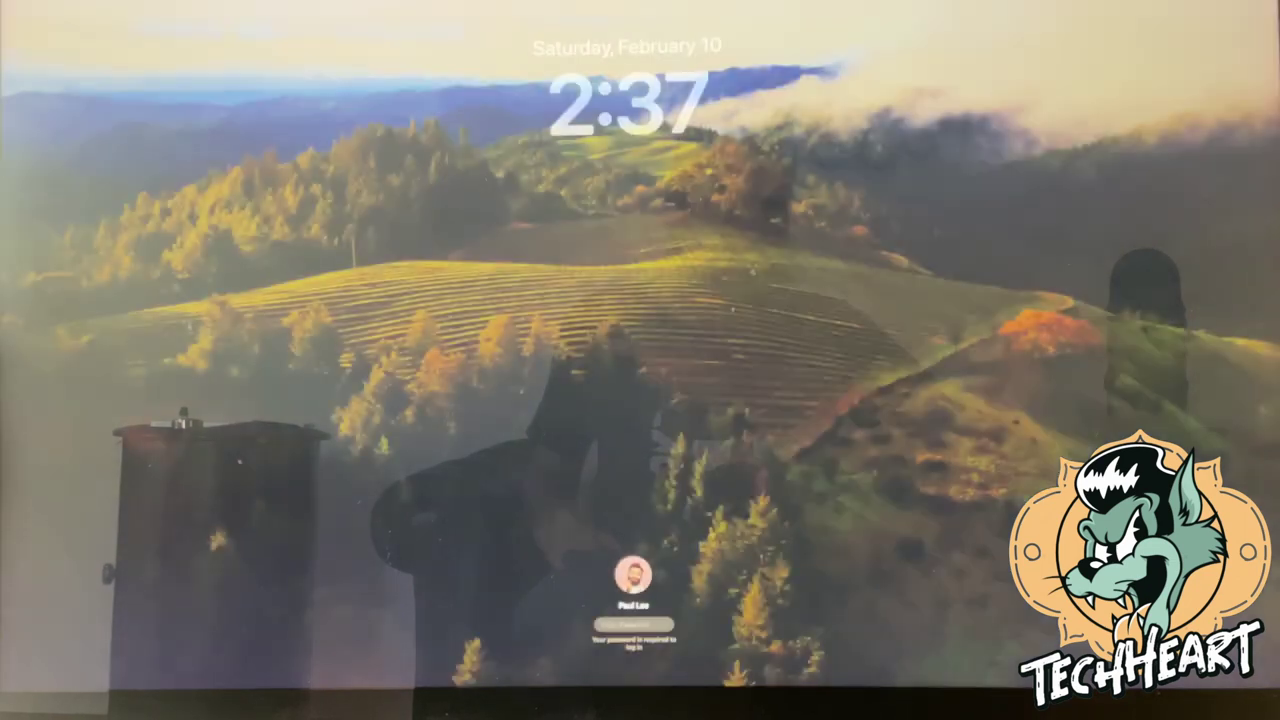
Step: Log in with the account password and open About This Mac from the Apple menu
type("•••••••")
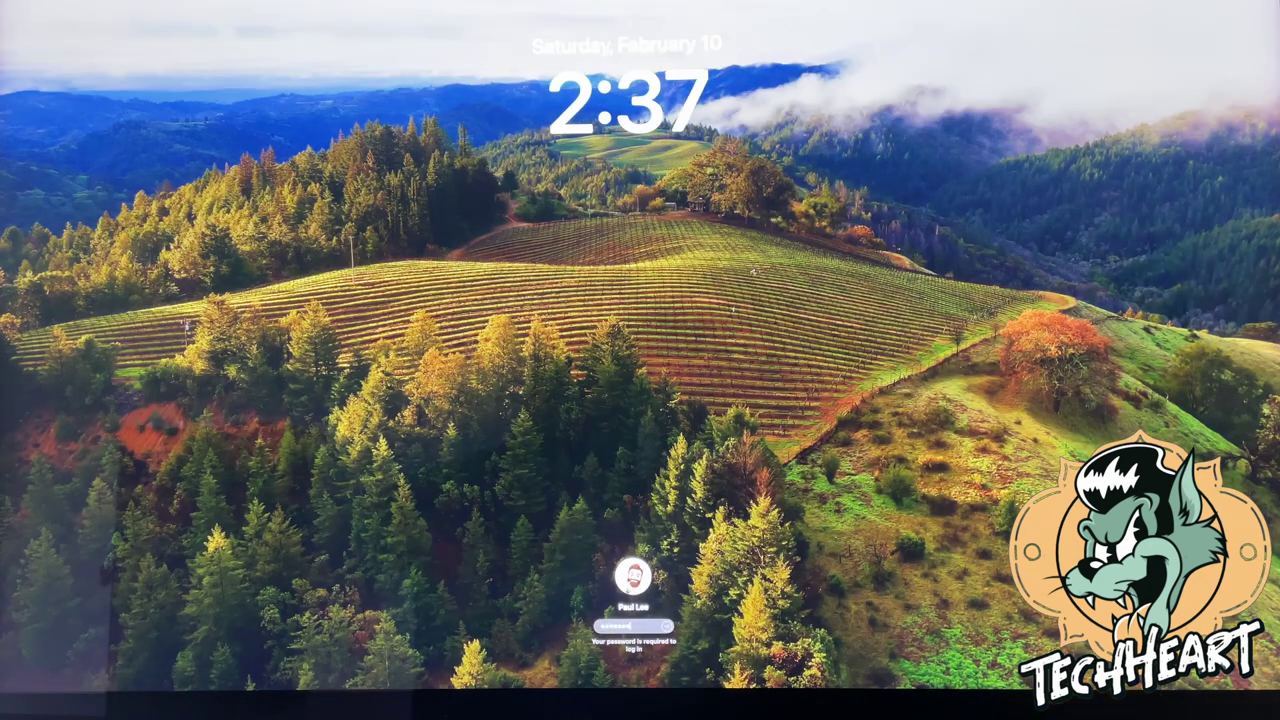
key("Return")
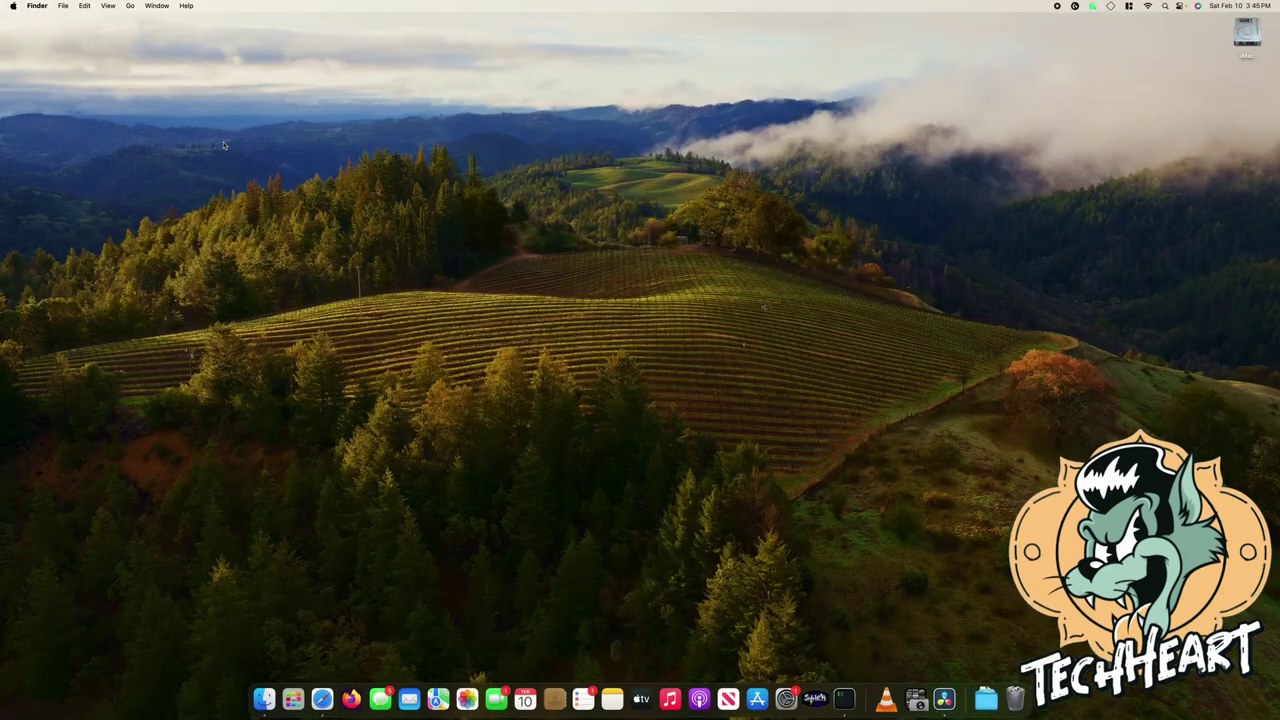
left_click(13, 6)
left_click(30, 20)
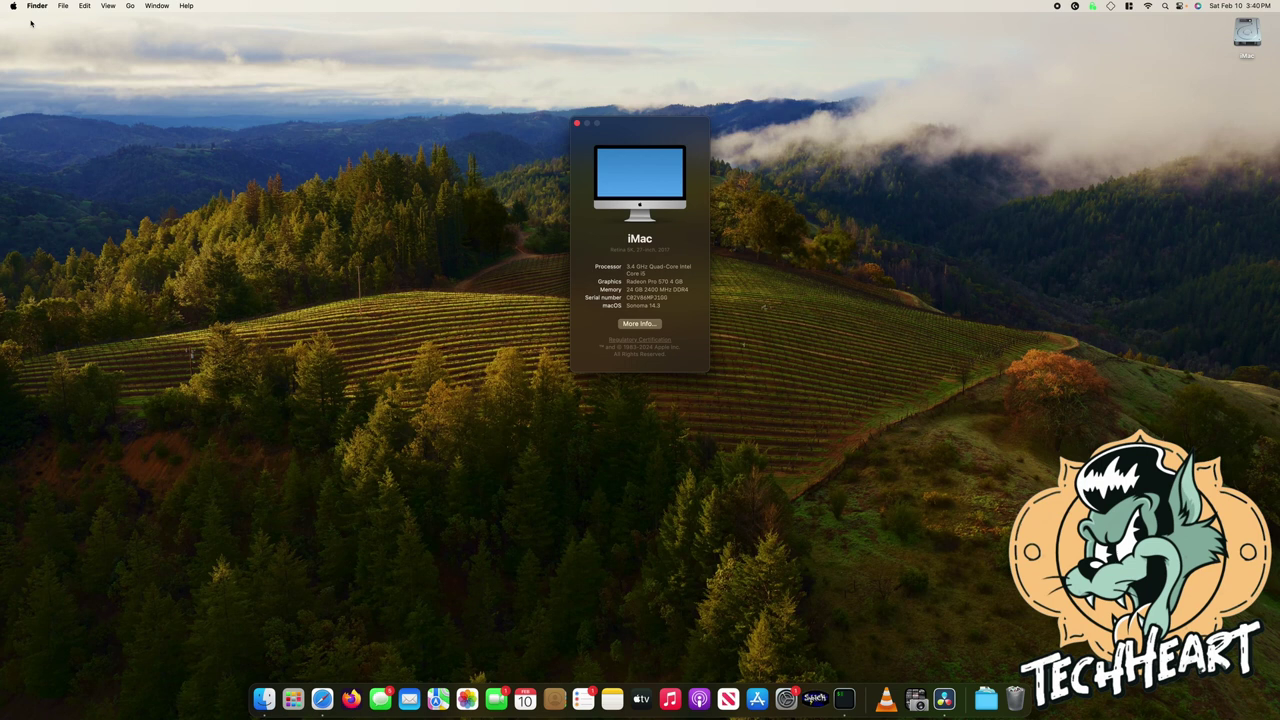
Step: Reveal the full macOS 14.3 build number (23D56) in About This Mac
left_click(641, 305)
Step: Switch to Safari and open the guide's 'What is OpenCore?' page
left_click(324, 702)
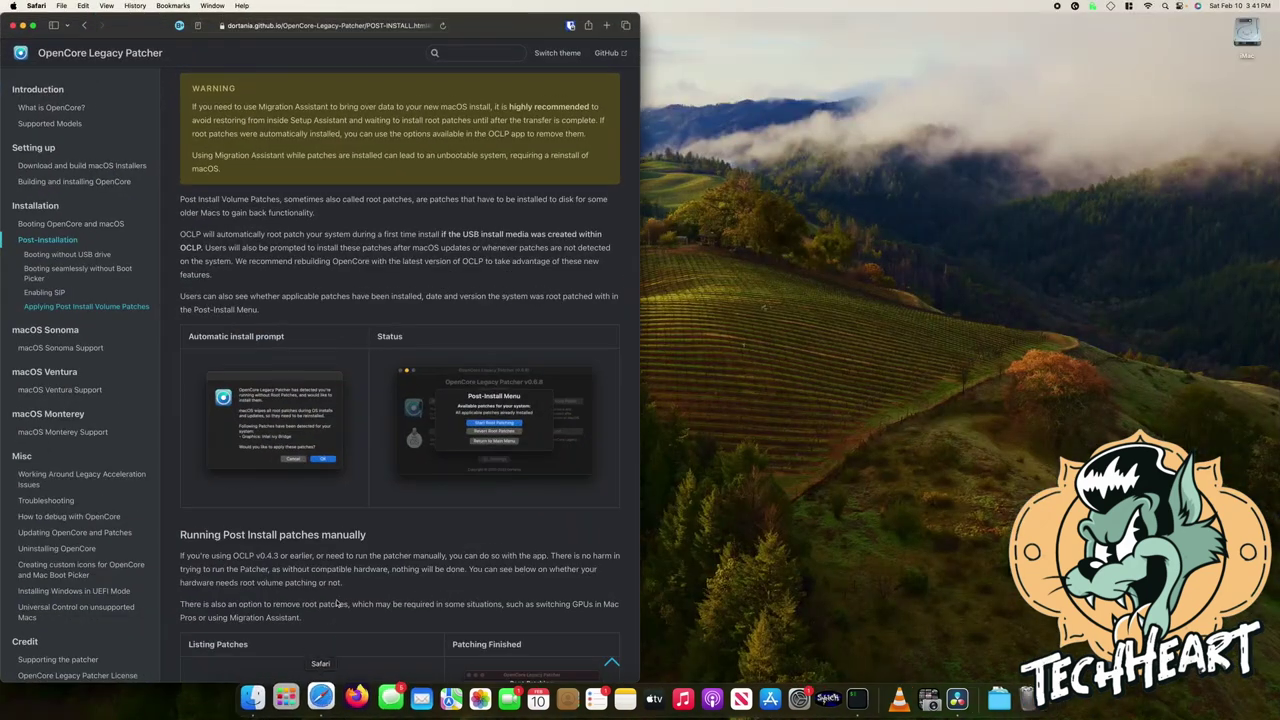
scroll(250, 275, "up", 15)
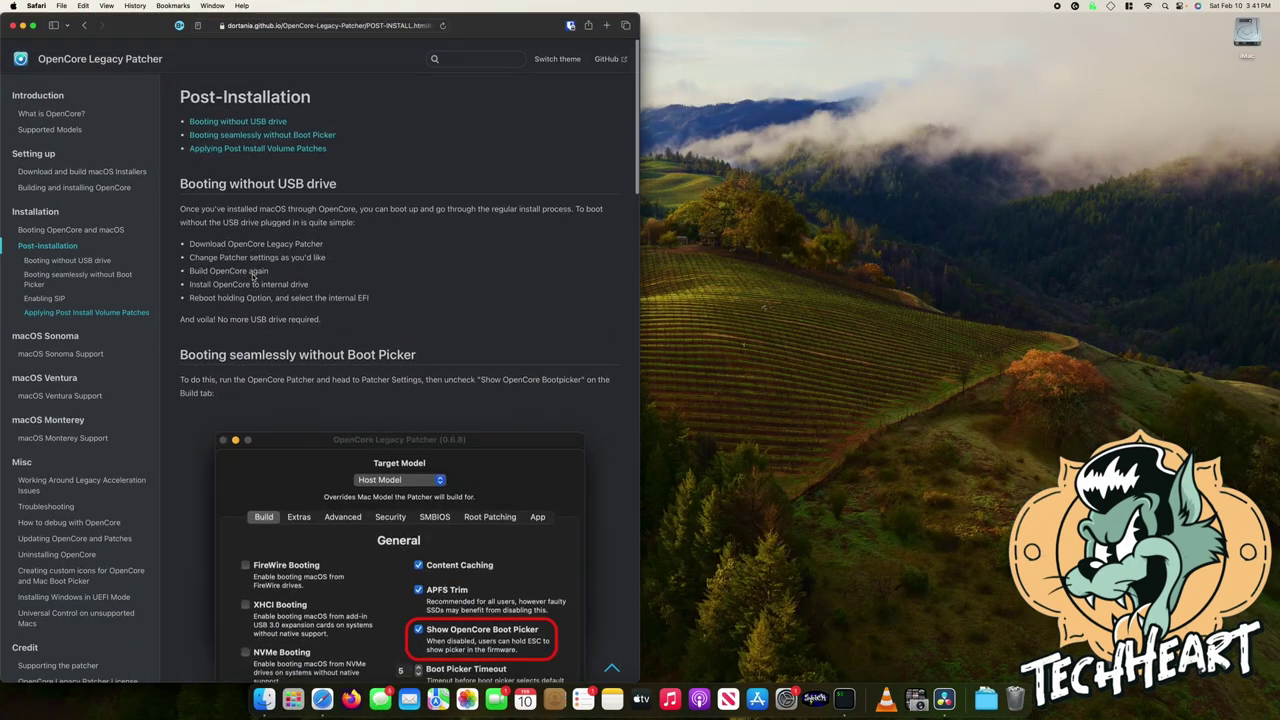
left_click(60, 114)
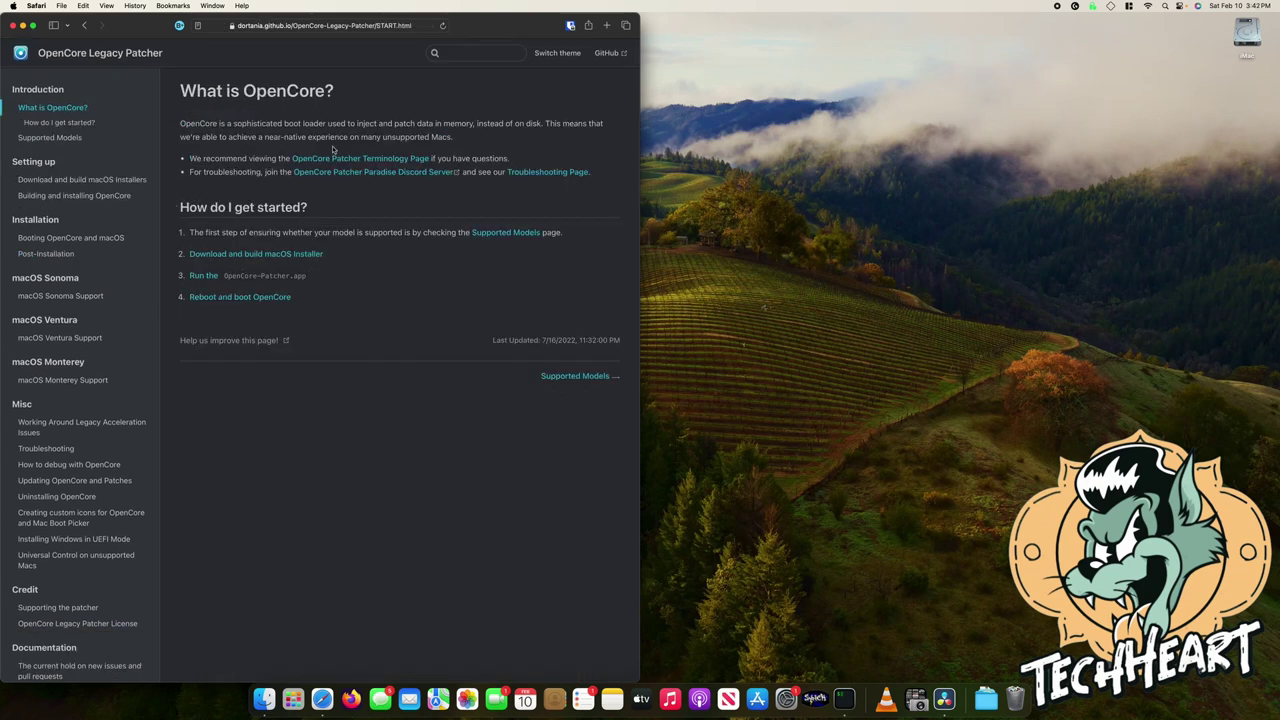
key("ctrl+Right")
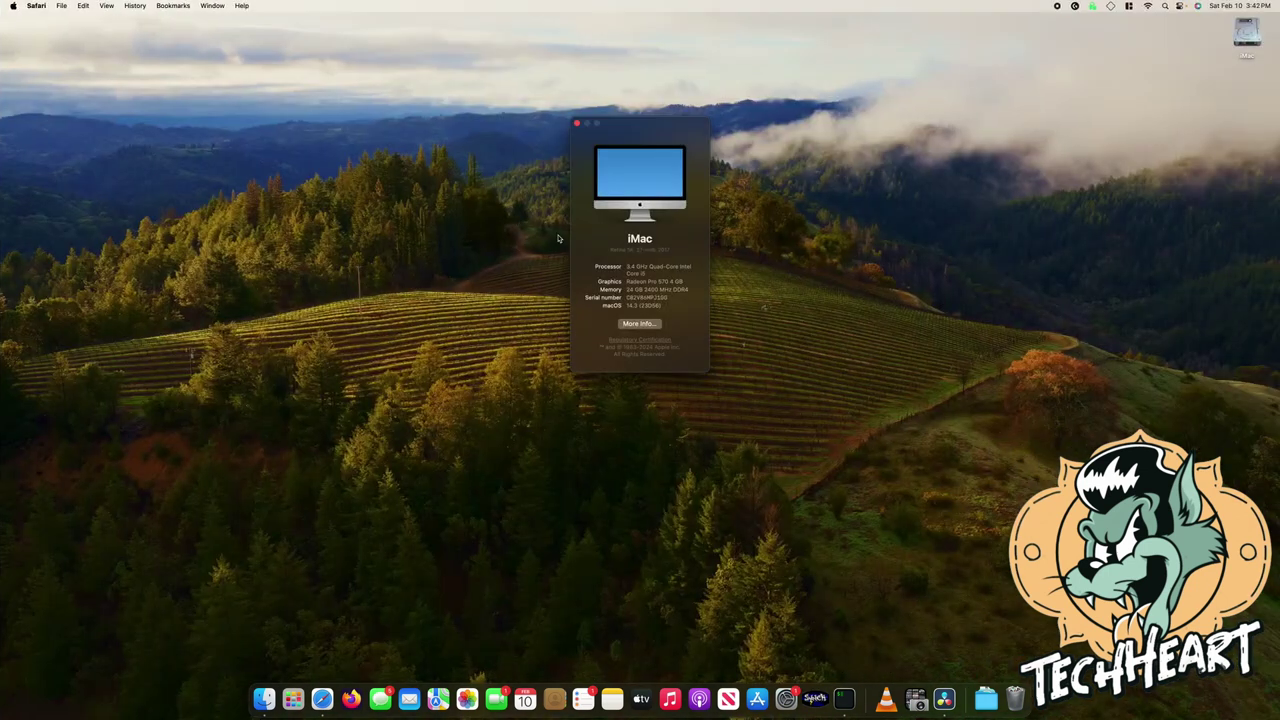